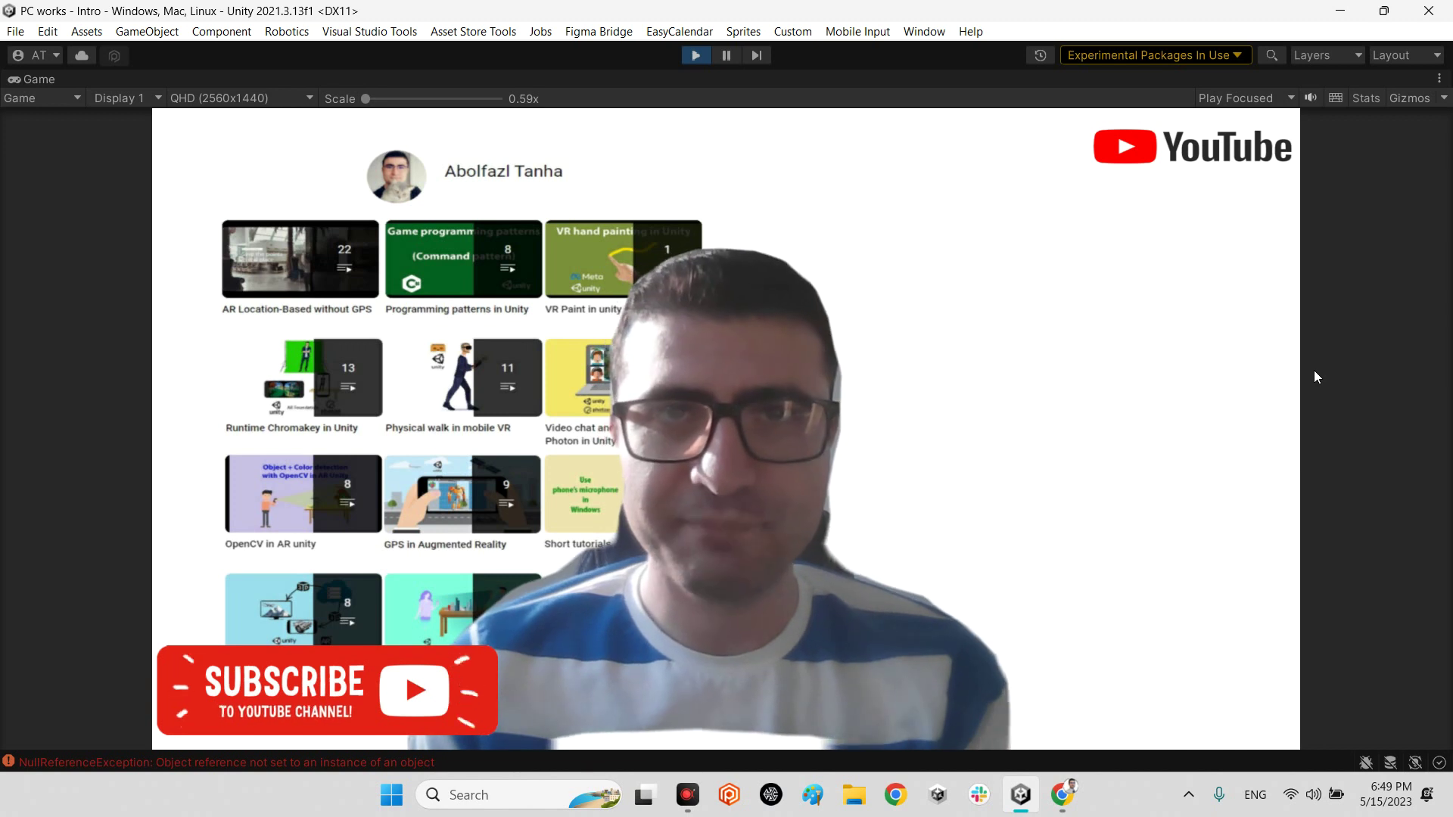
- Stop the running Intro scene, clear its console errors and return to the Project assets
click(694, 63)
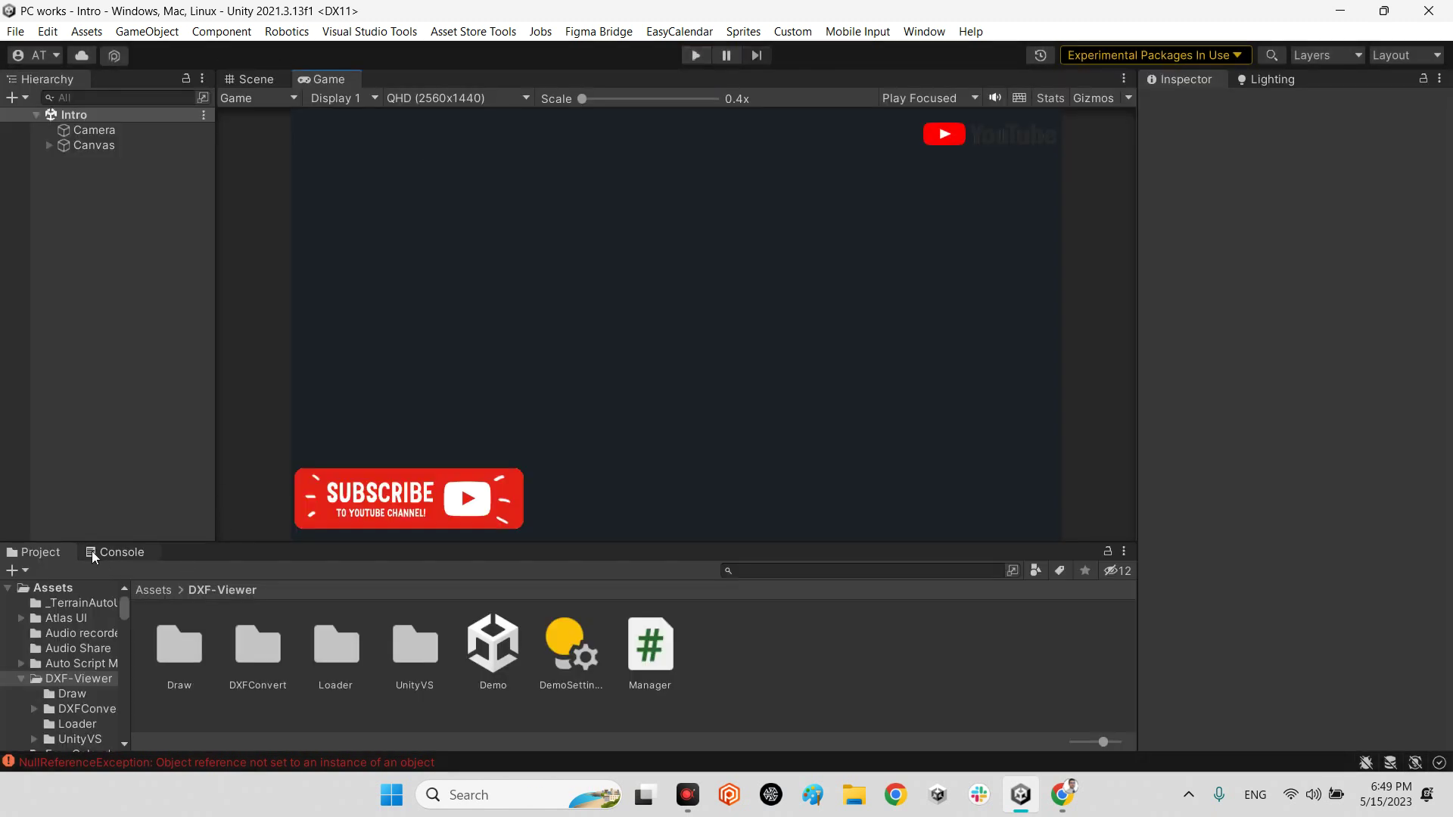
click(92, 550)
click(14, 570)
click(34, 551)
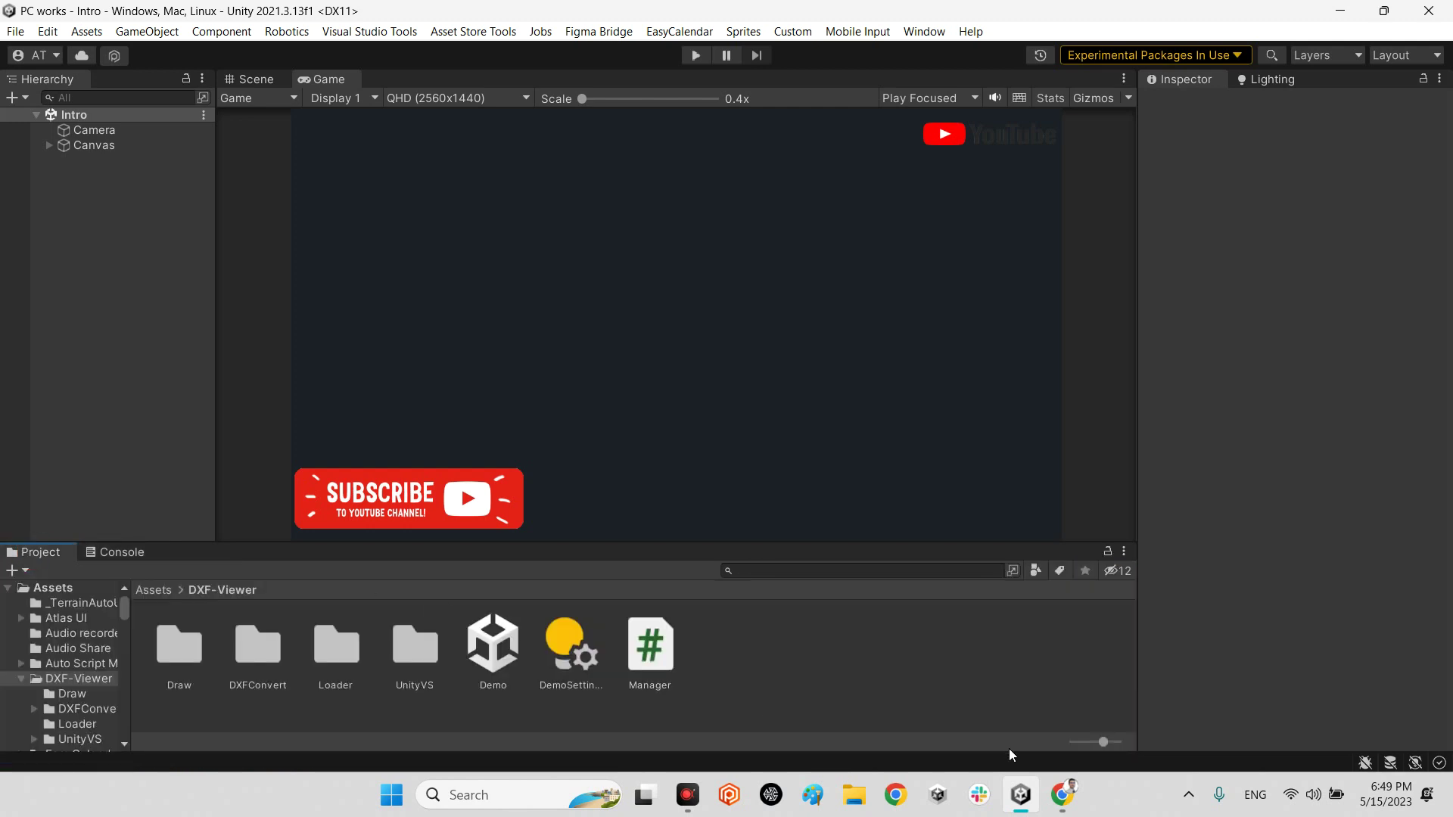
- Download the Unity3D-DXF-Viewer repository from GitHub as a ZIP archive
click(1062, 794)
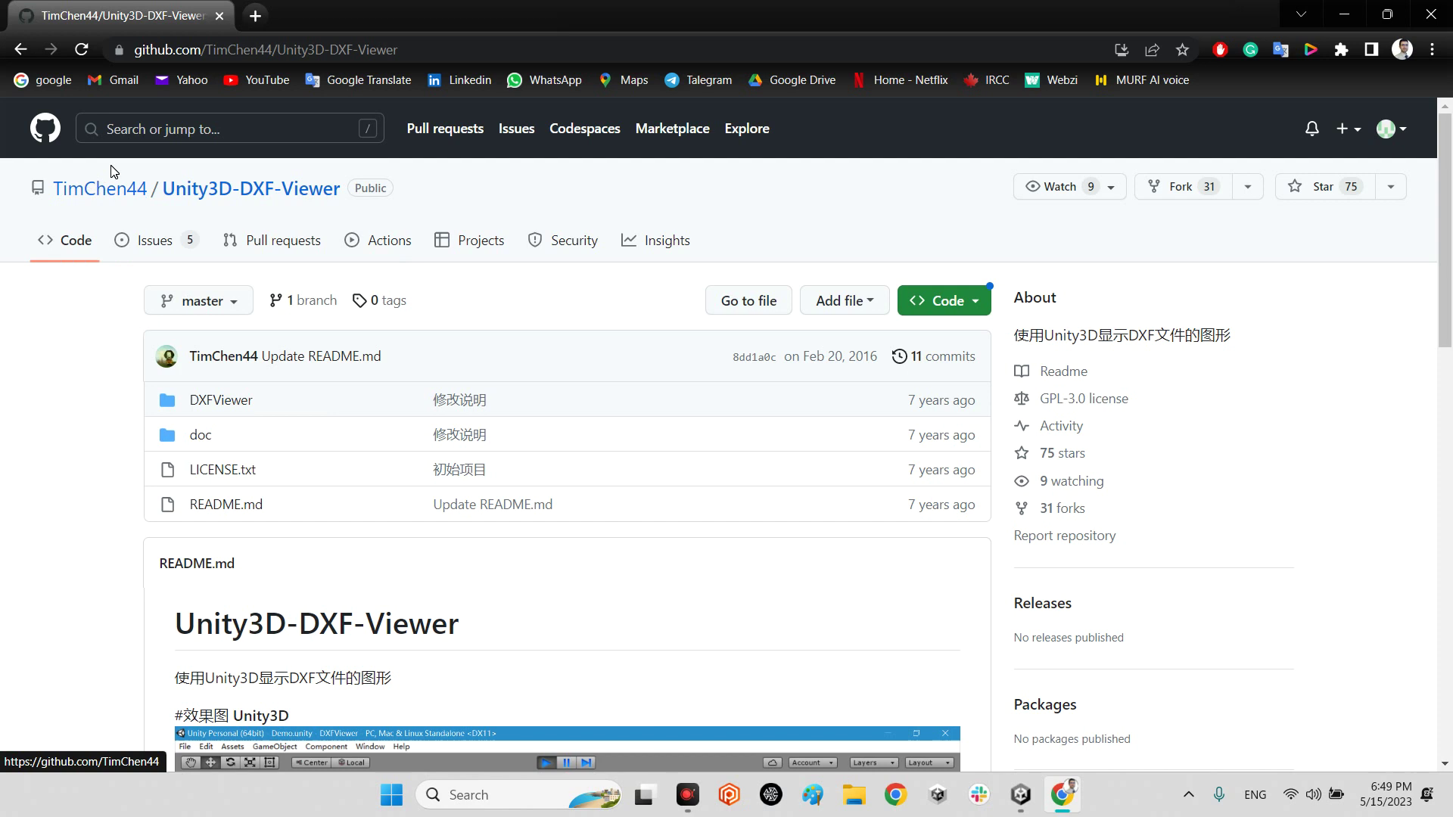
mouse_move(121, 195)
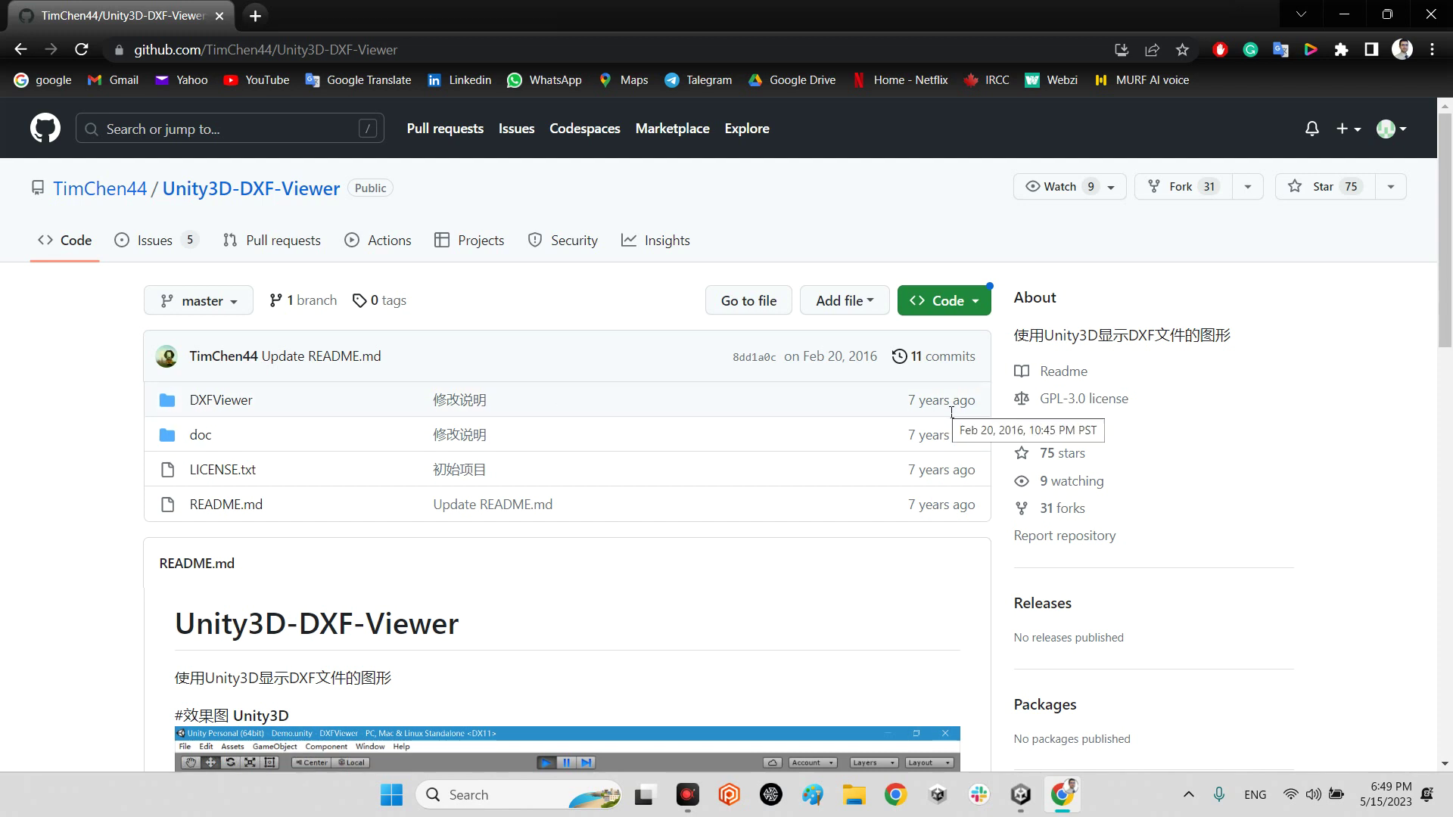
click(437, 50)
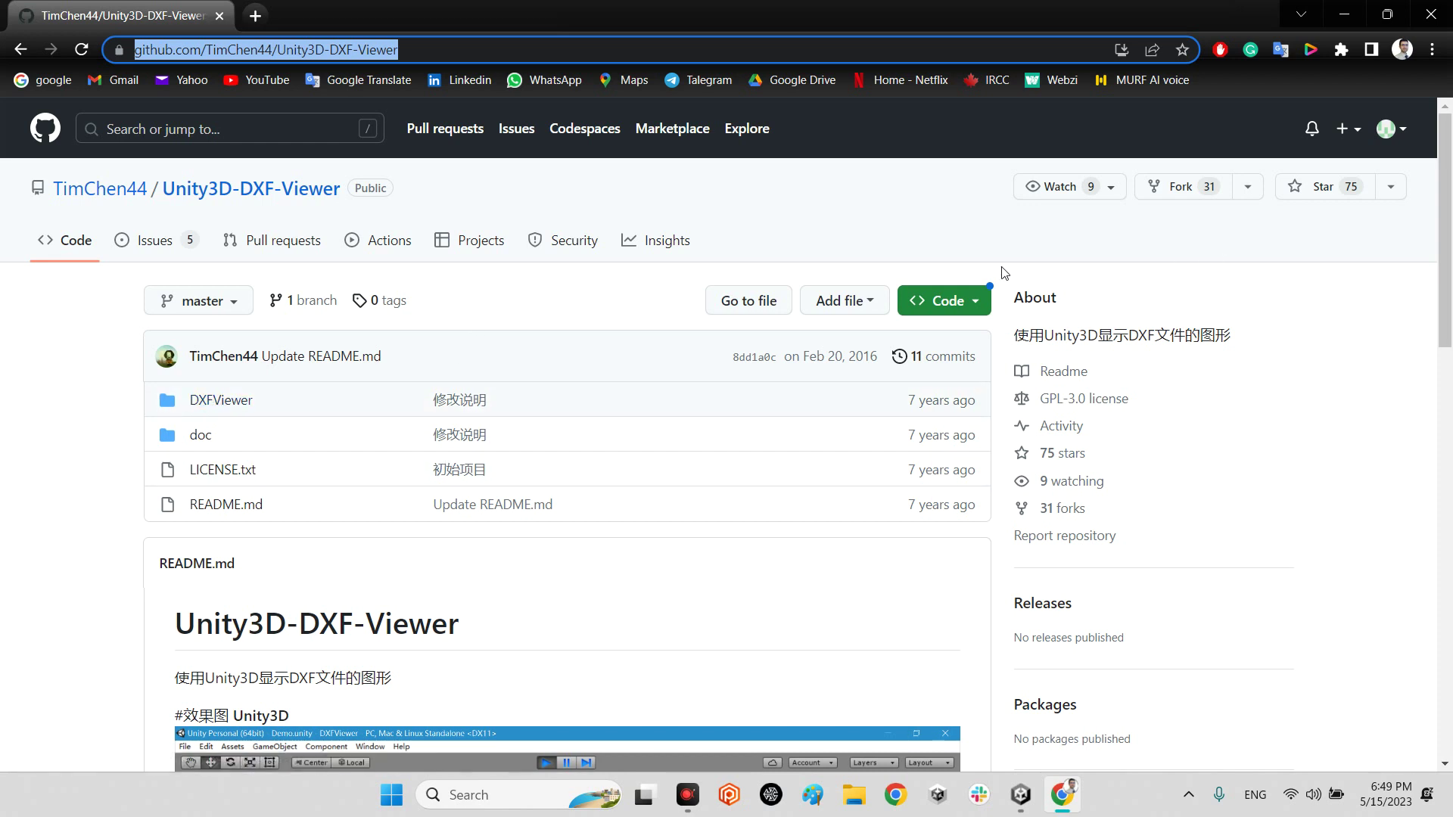
click(973, 286)
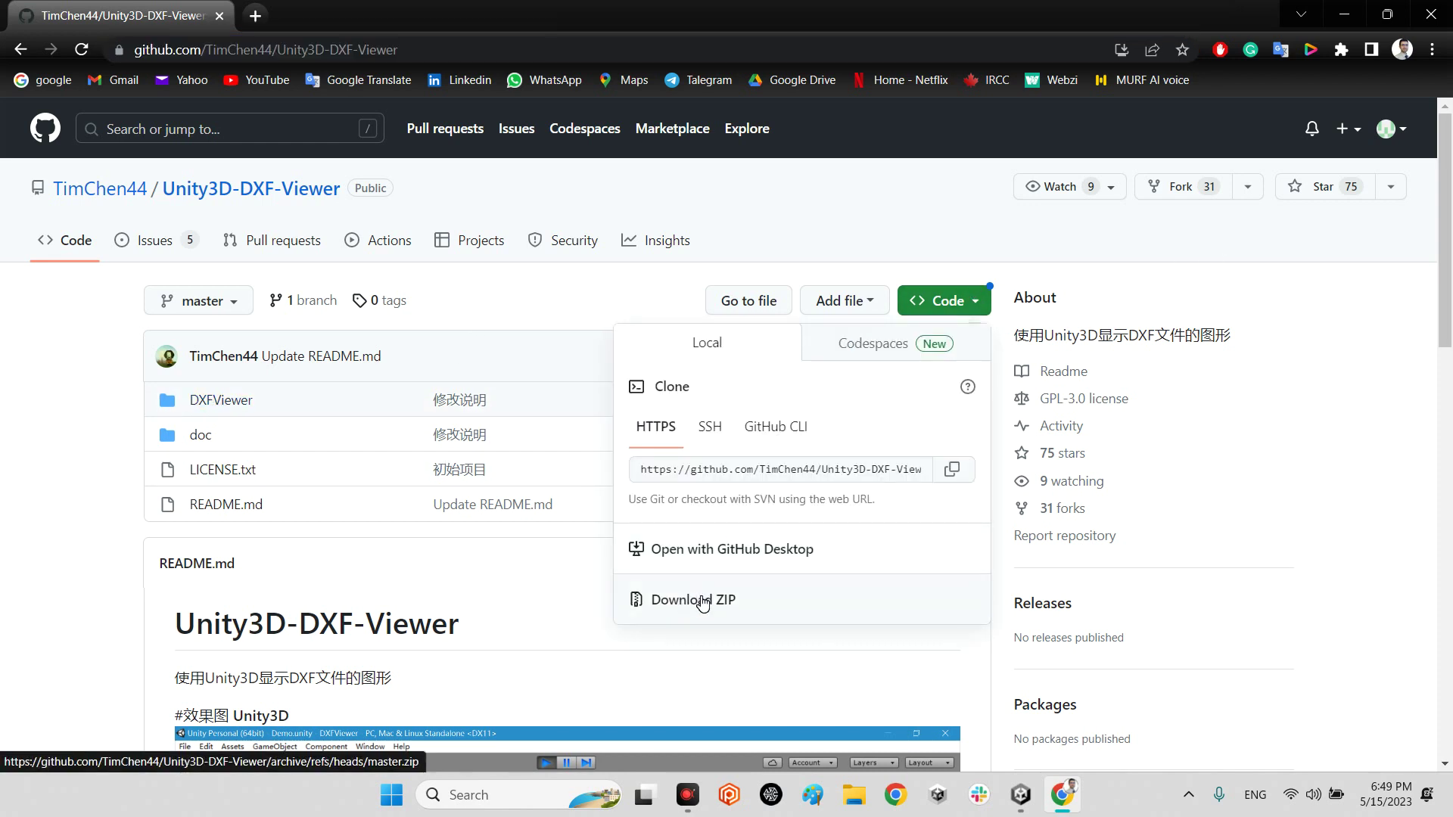
click(474, 306)
- Browse the repository's DXFViewer and Assets folders, then go back to Unity
click(204, 401)
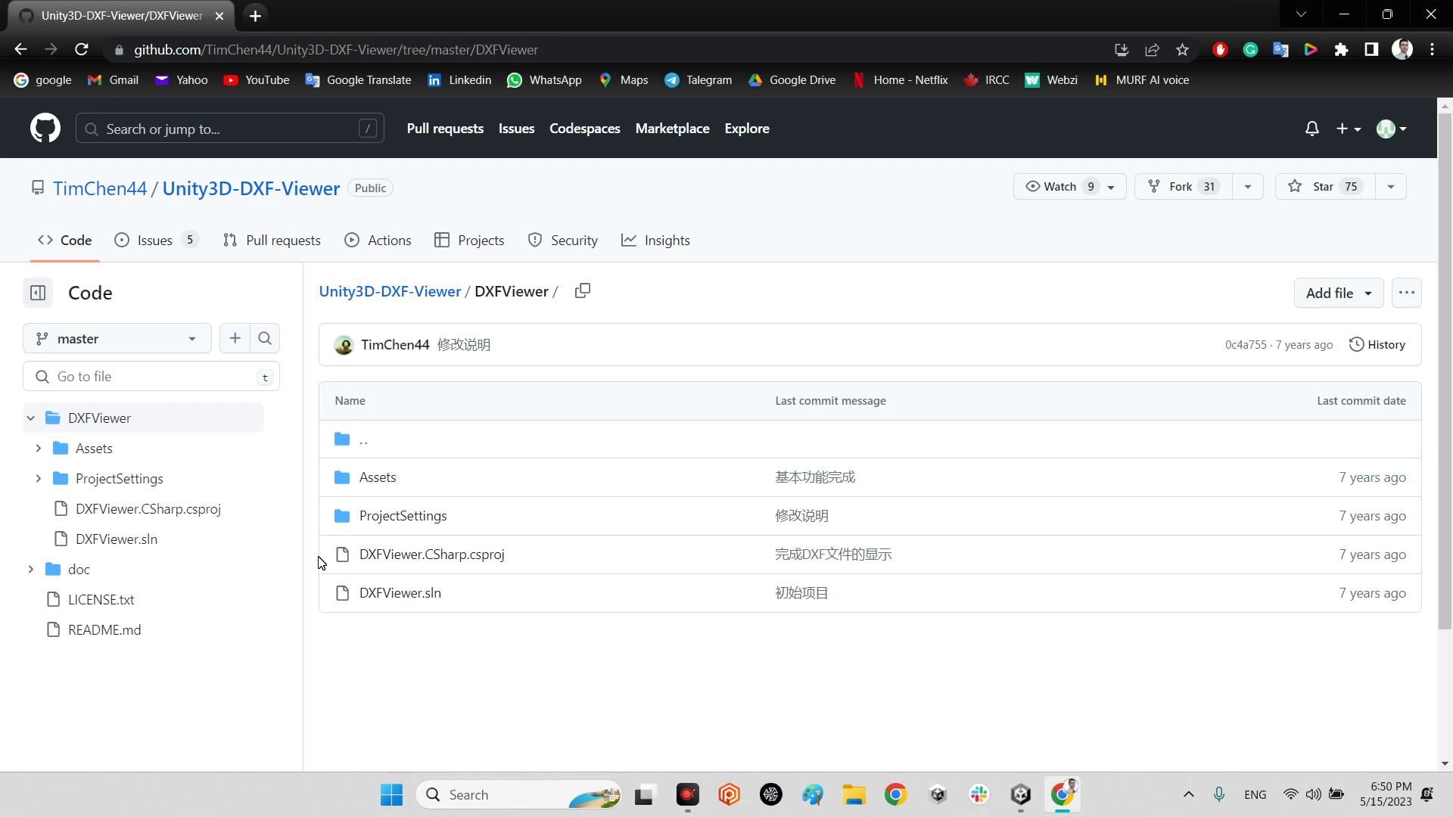
click(375, 484)
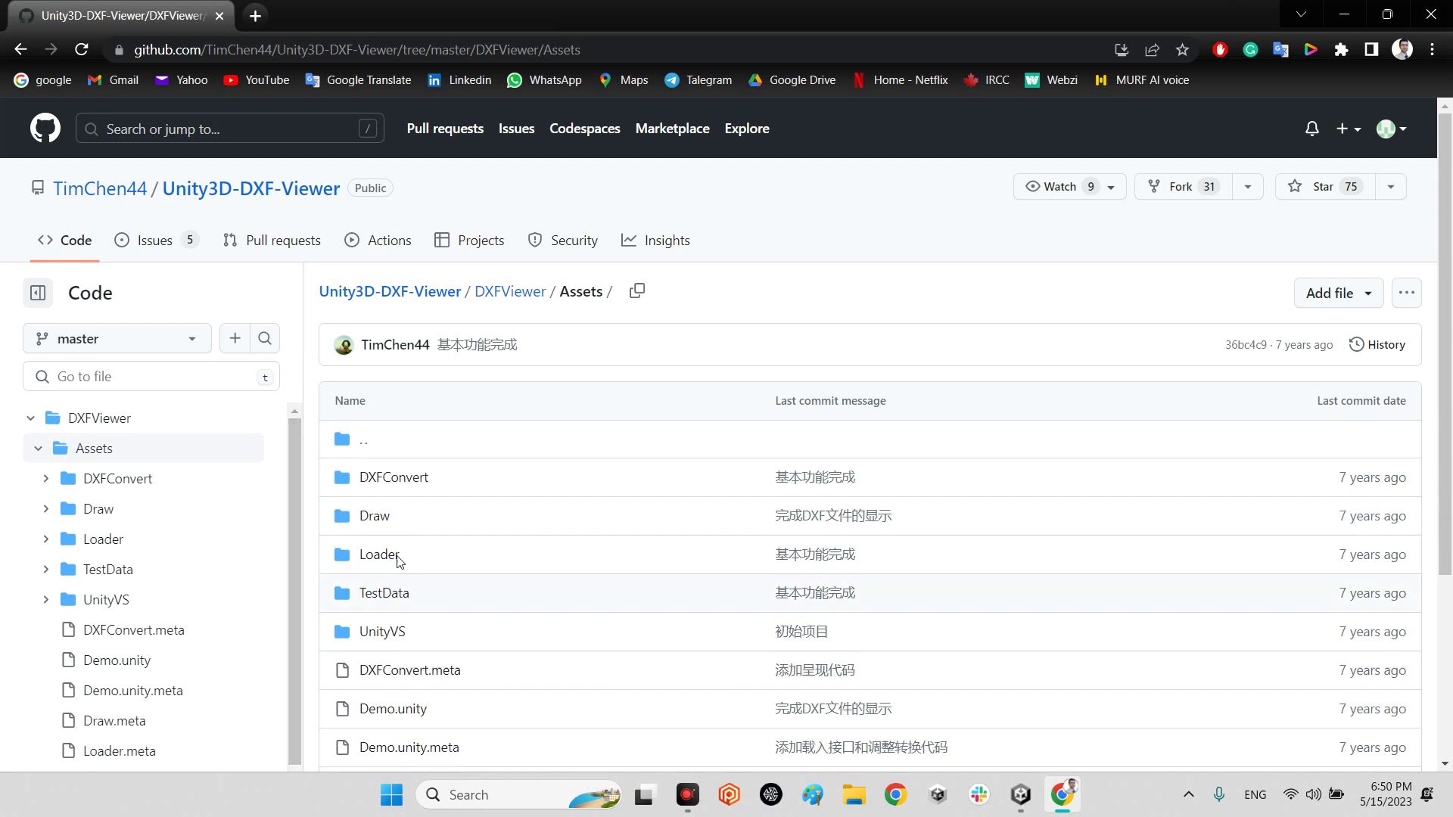
click(365, 443)
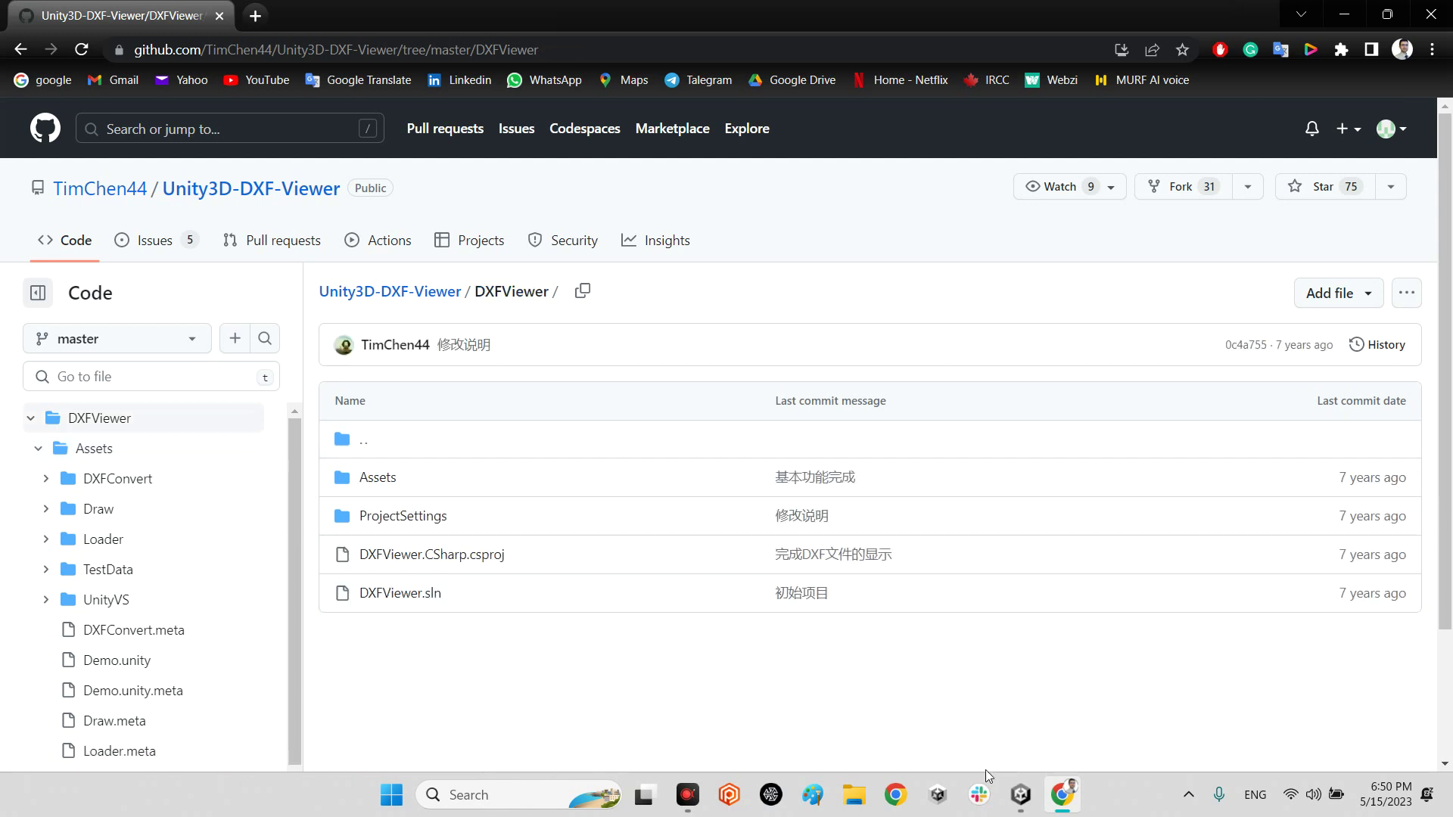
click(1020, 794)
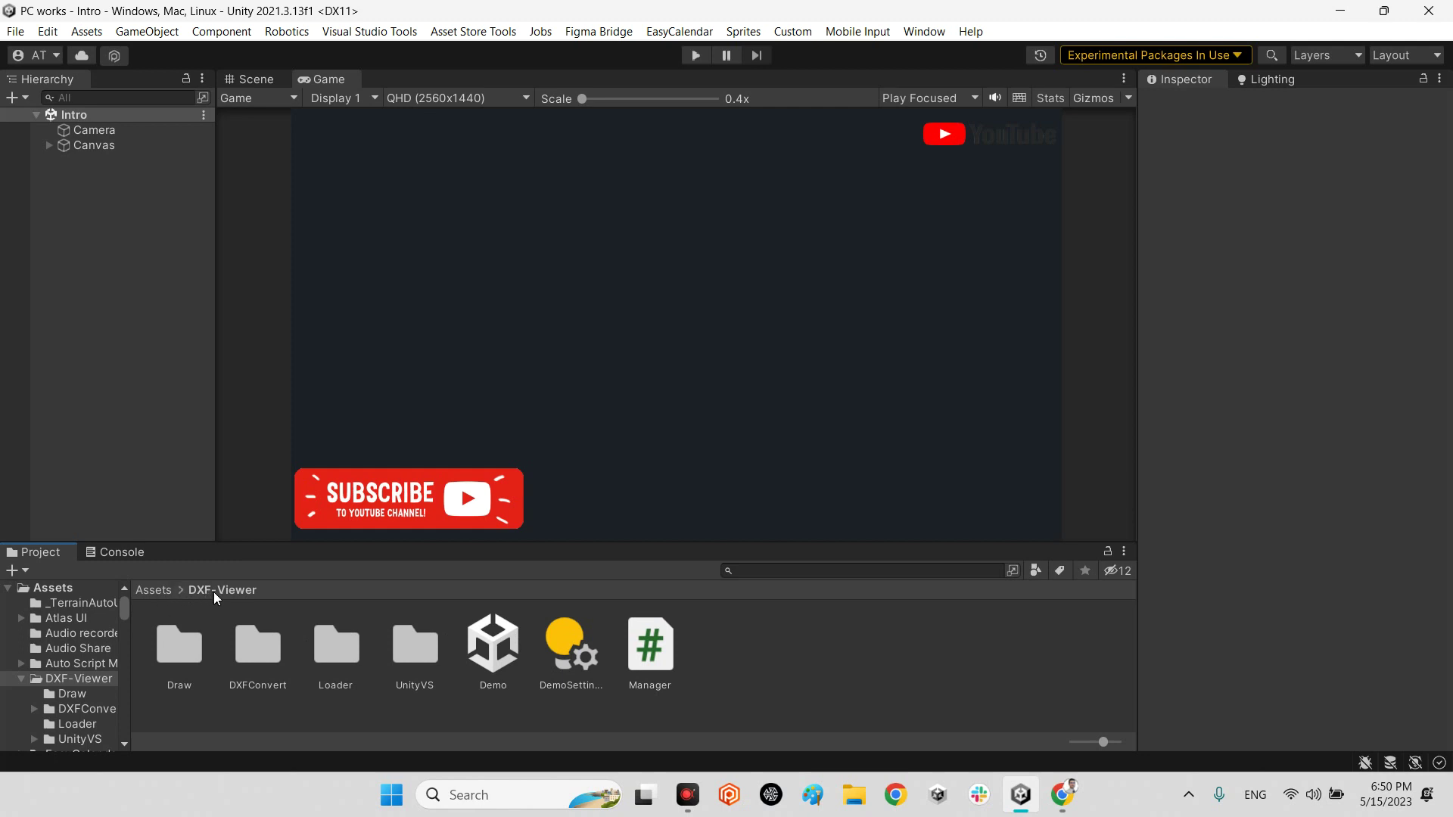
- Open Assets/TestData and inspect the Test1, Test2, Test3 and Test4 DXF files
click(511, 667)
click(152, 589)
scroll(619, 694, down, 3)
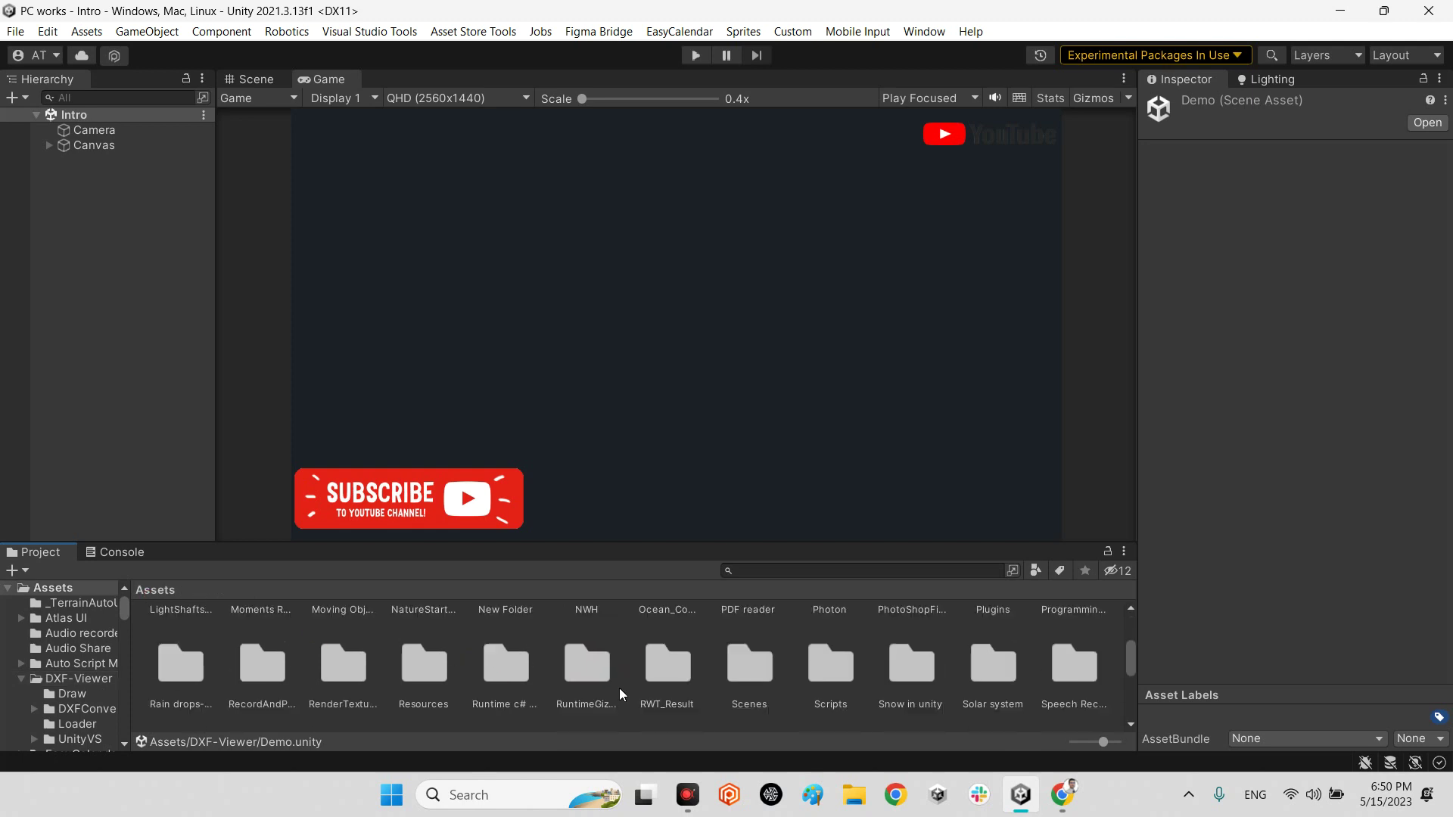
scroll(408, 681, down, 3)
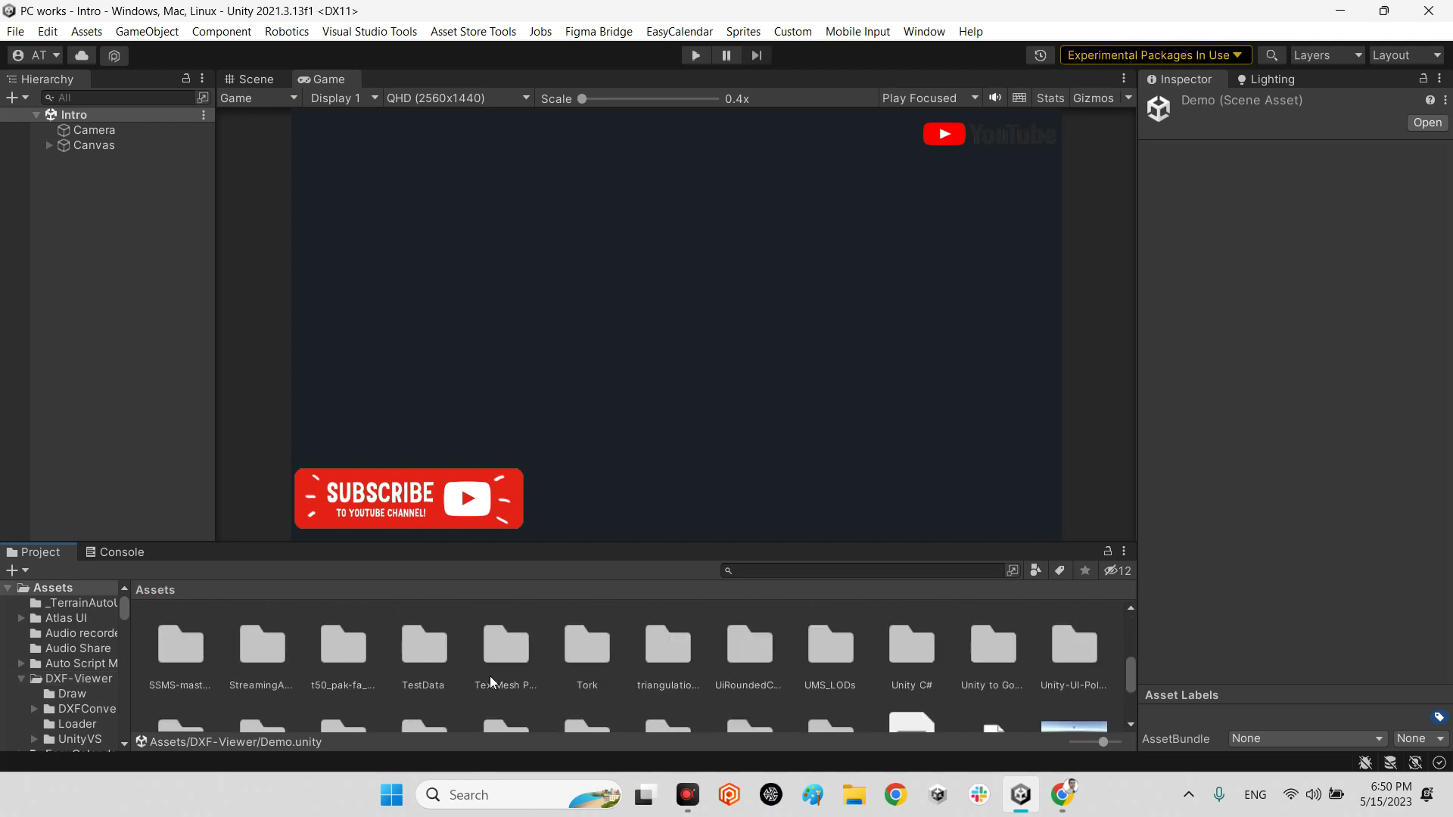
double_click(412, 653)
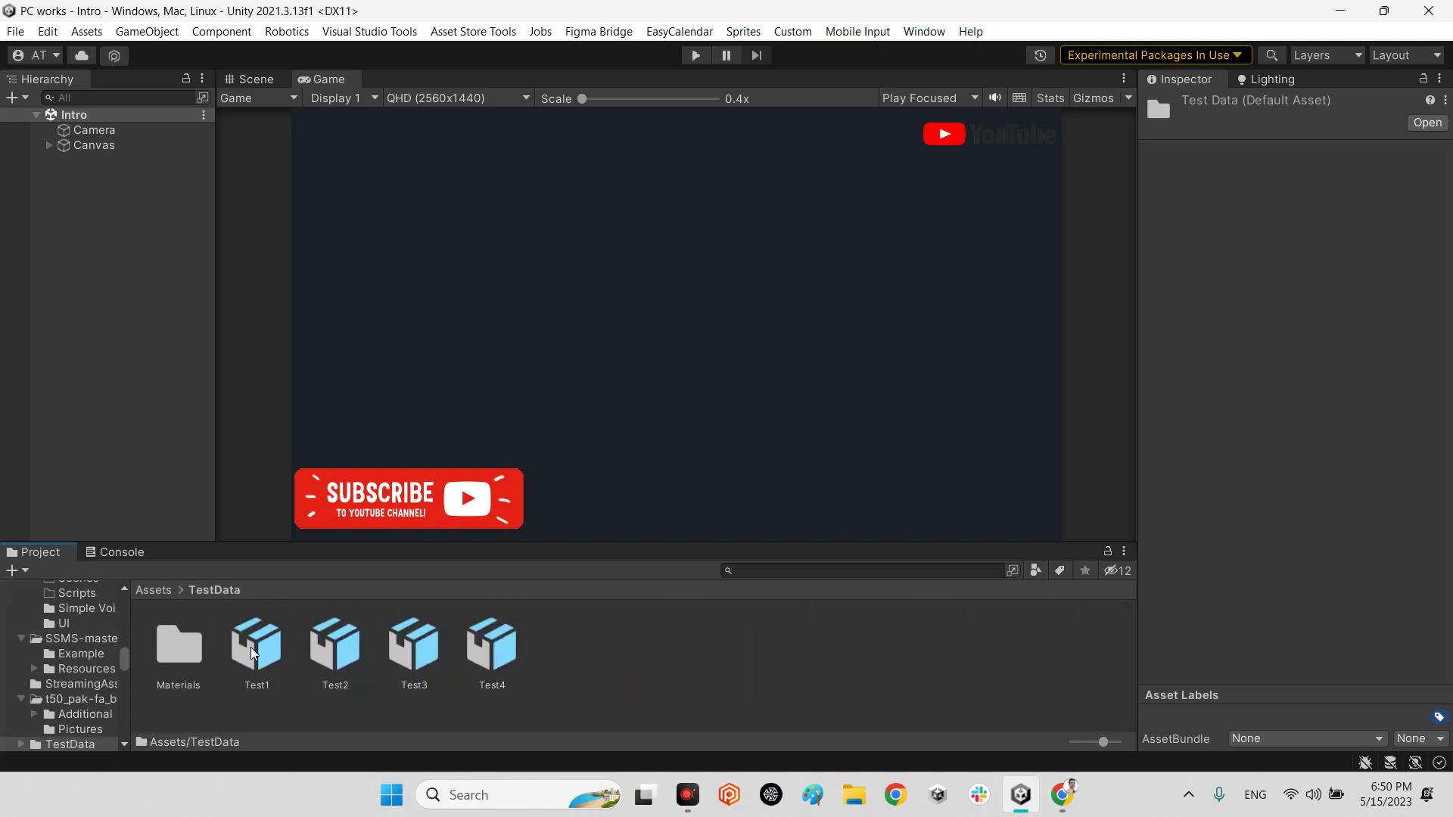
click(254, 654)
click(335, 643)
click(416, 633)
click(492, 636)
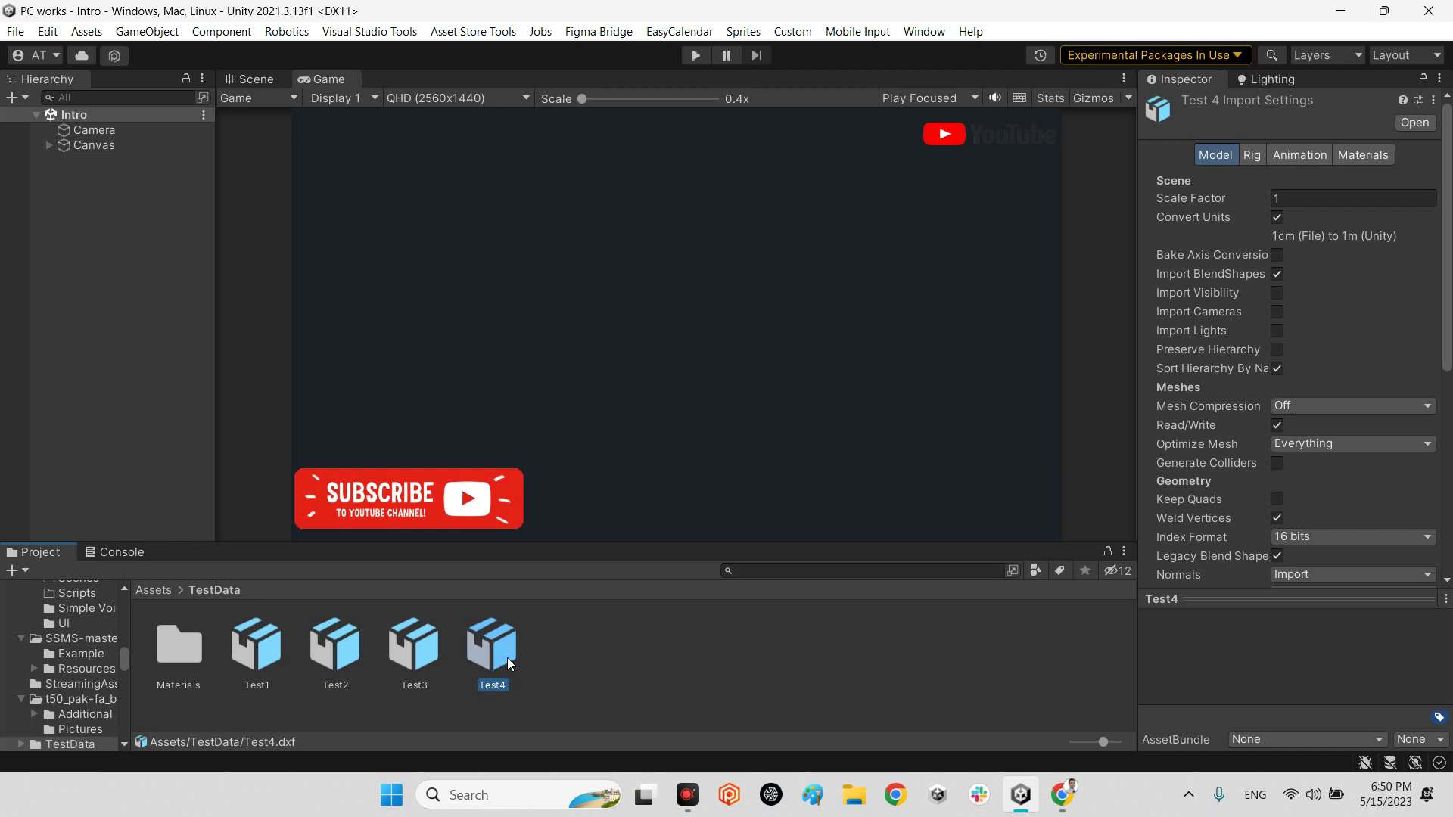
- Open the Demo scene from the Assets/DXF-Viewer folder
click(148, 591)
scroll(571, 637, down, 5)
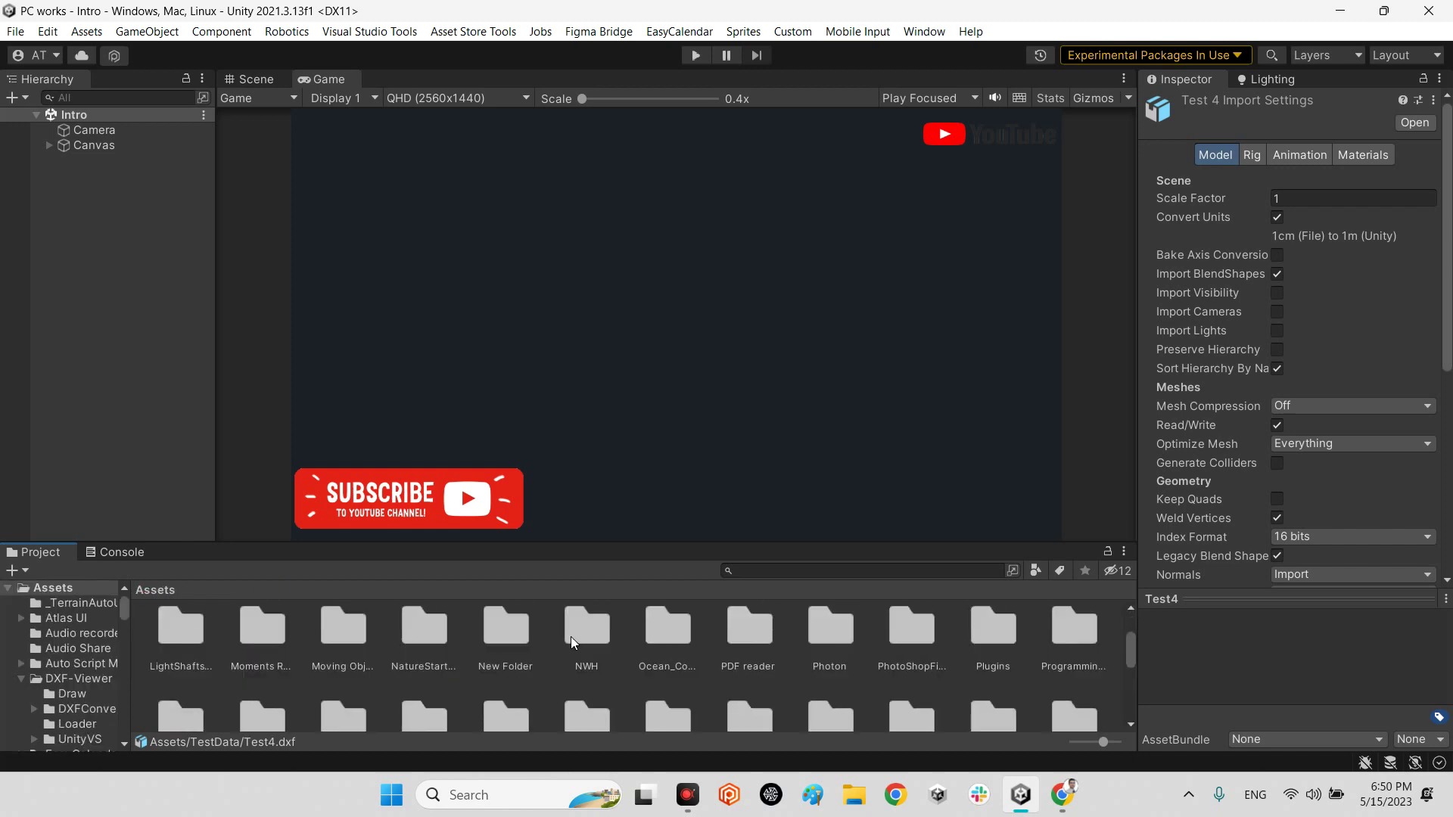
scroll(698, 674, down, 3)
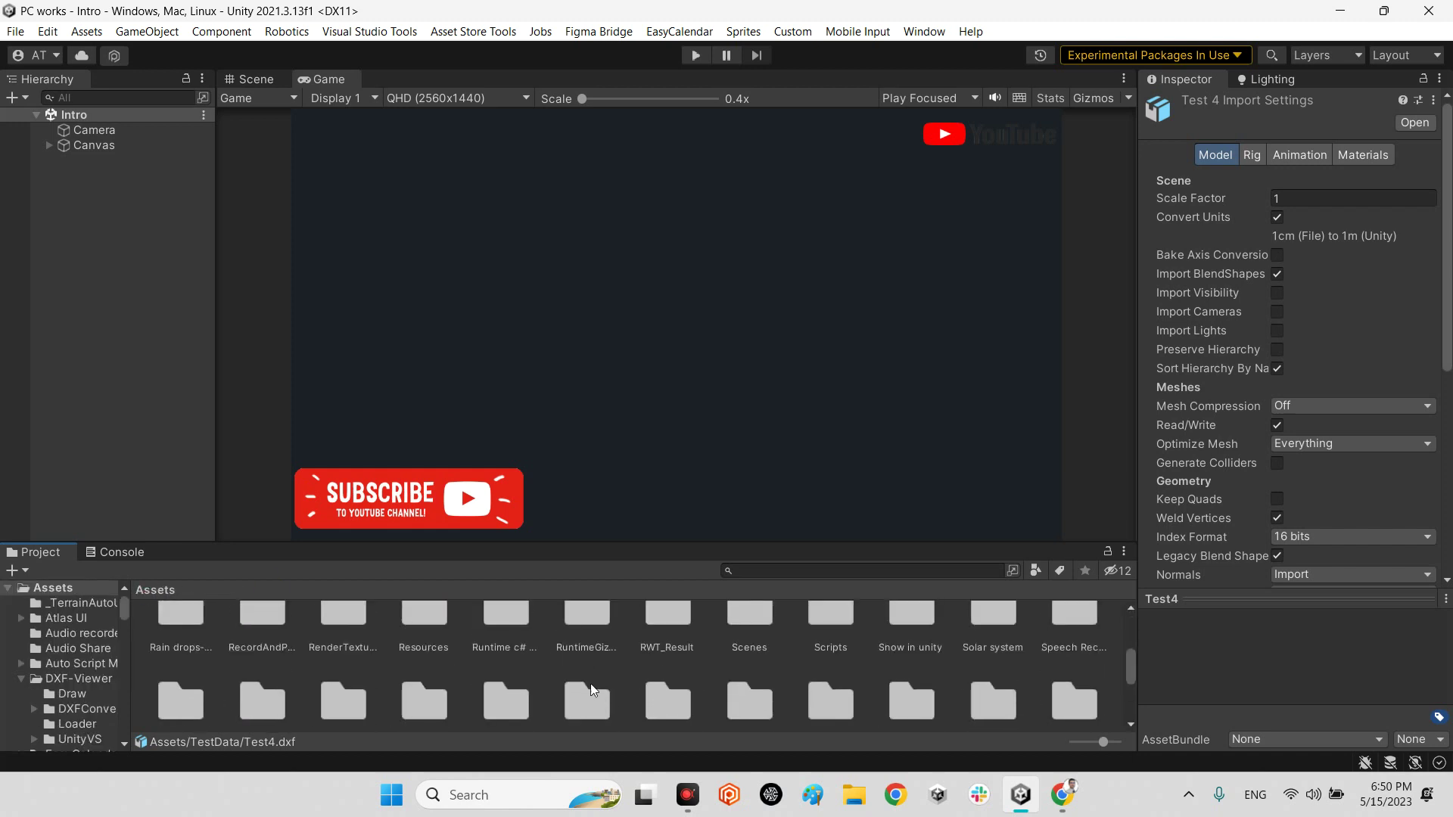
scroll(589, 665, up, 8)
double_click(589, 665)
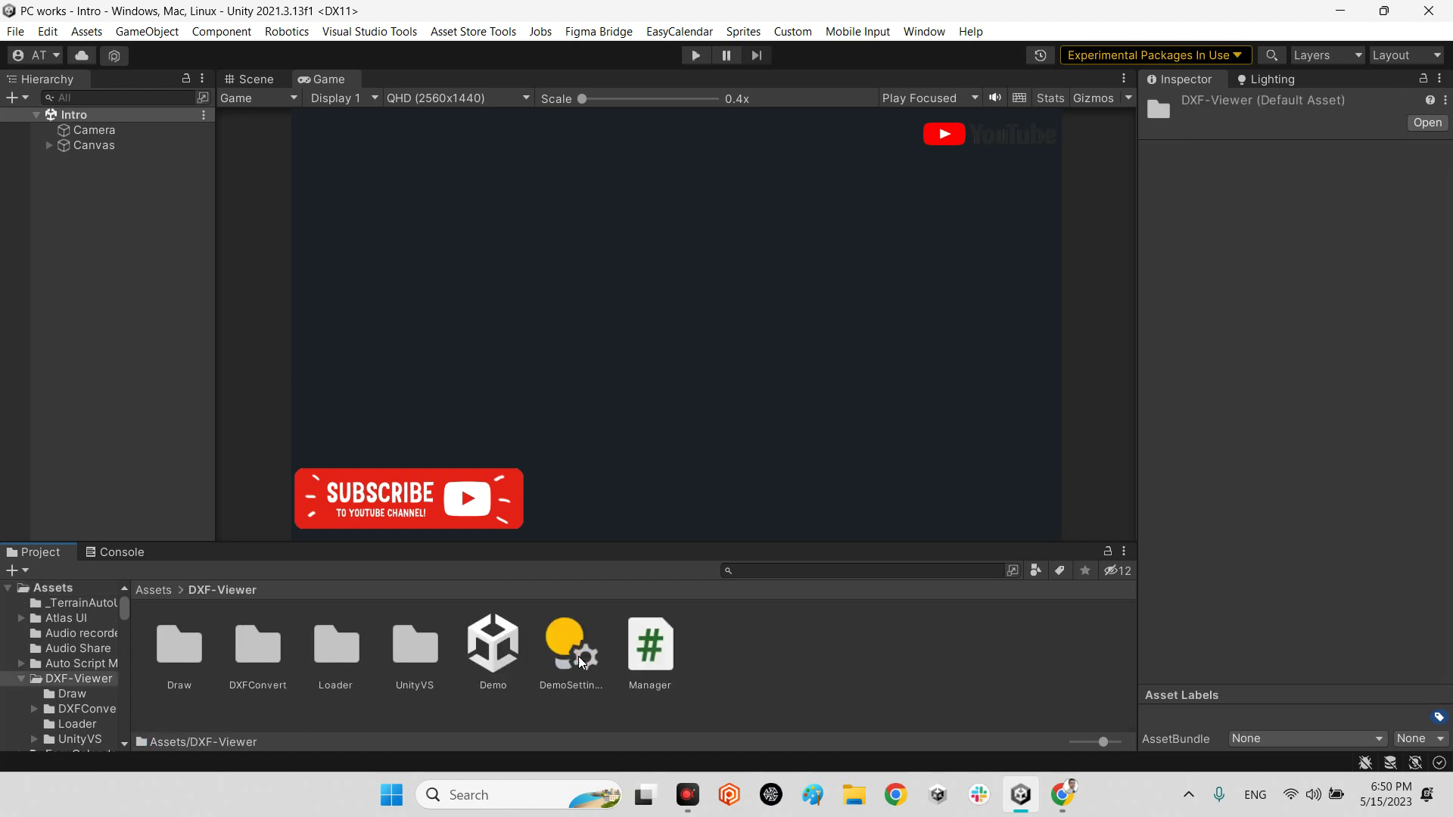
double_click(510, 665)
- Set the Game view to Free Aspect and start playing the Demo scene
click(387, 97)
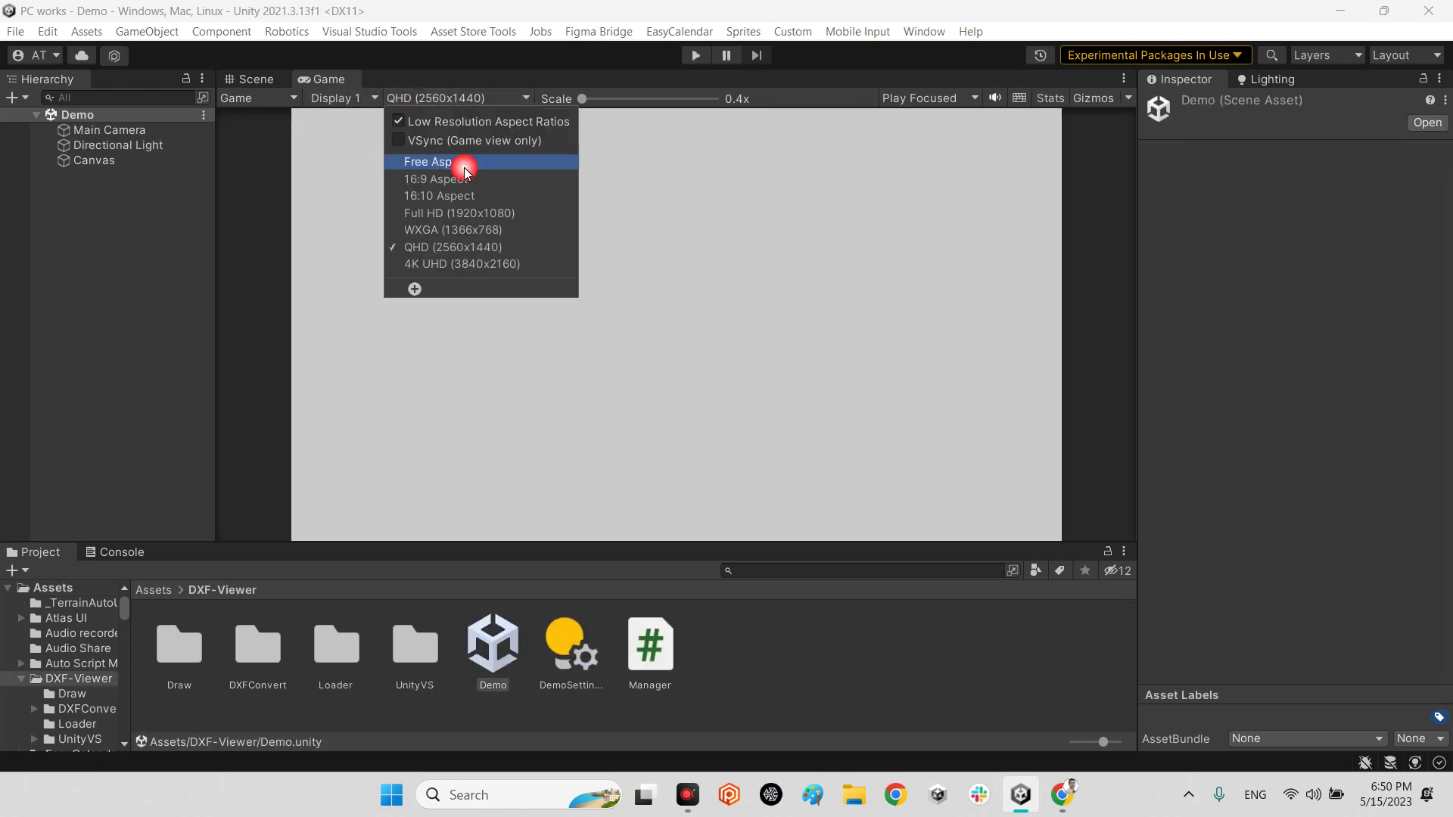
click(436, 179)
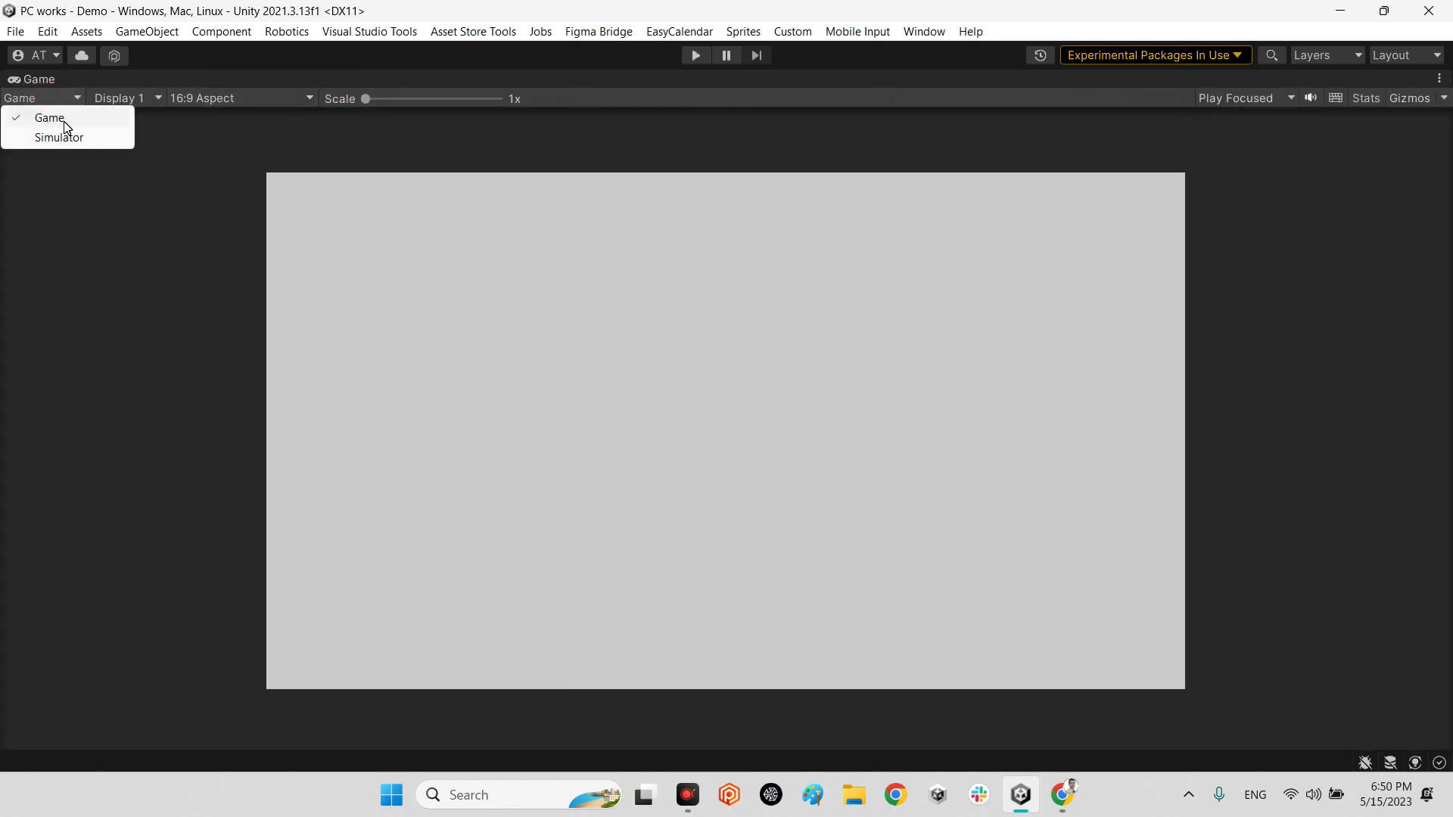
click(211, 98)
click(226, 166)
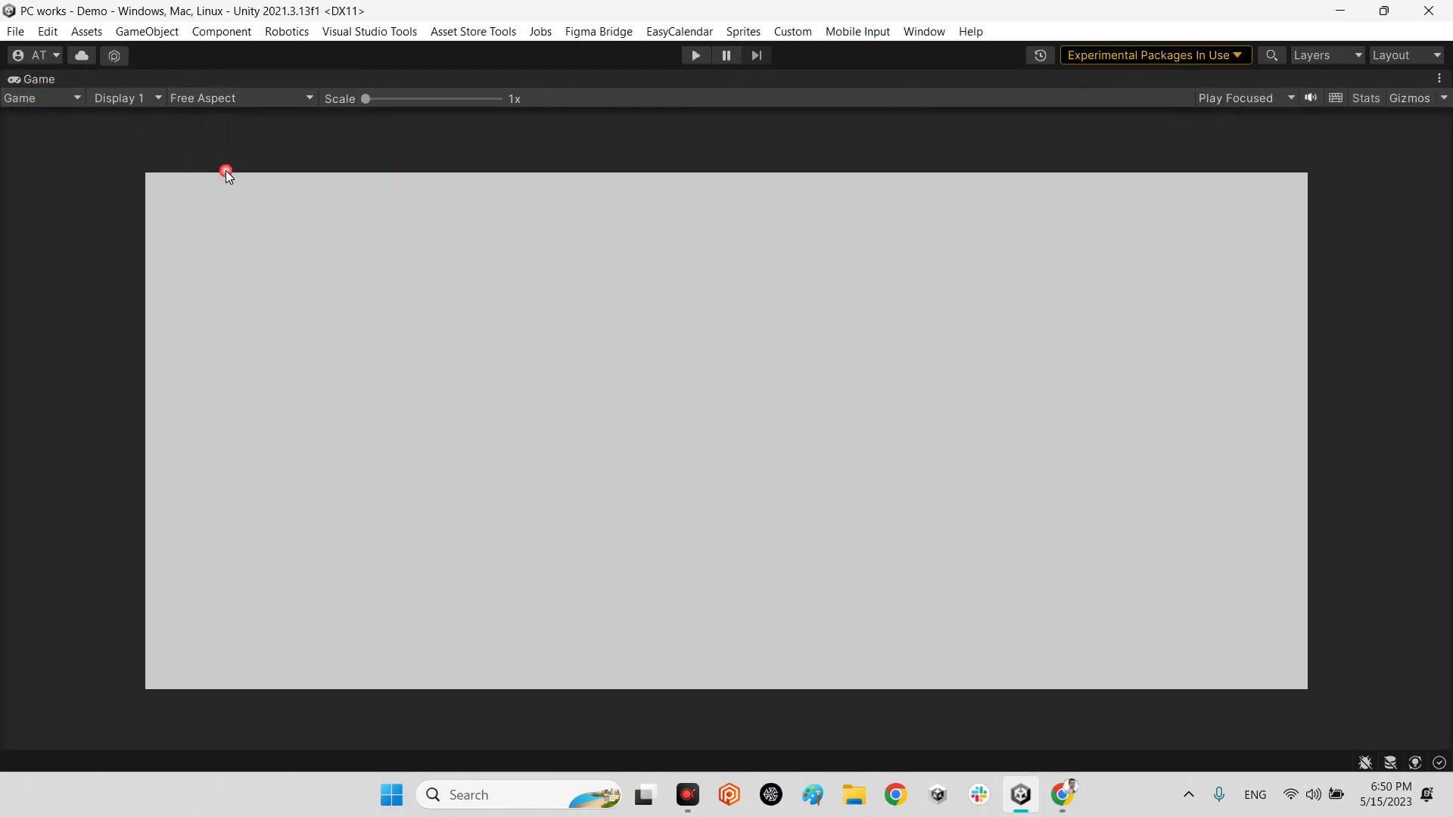
click(696, 55)
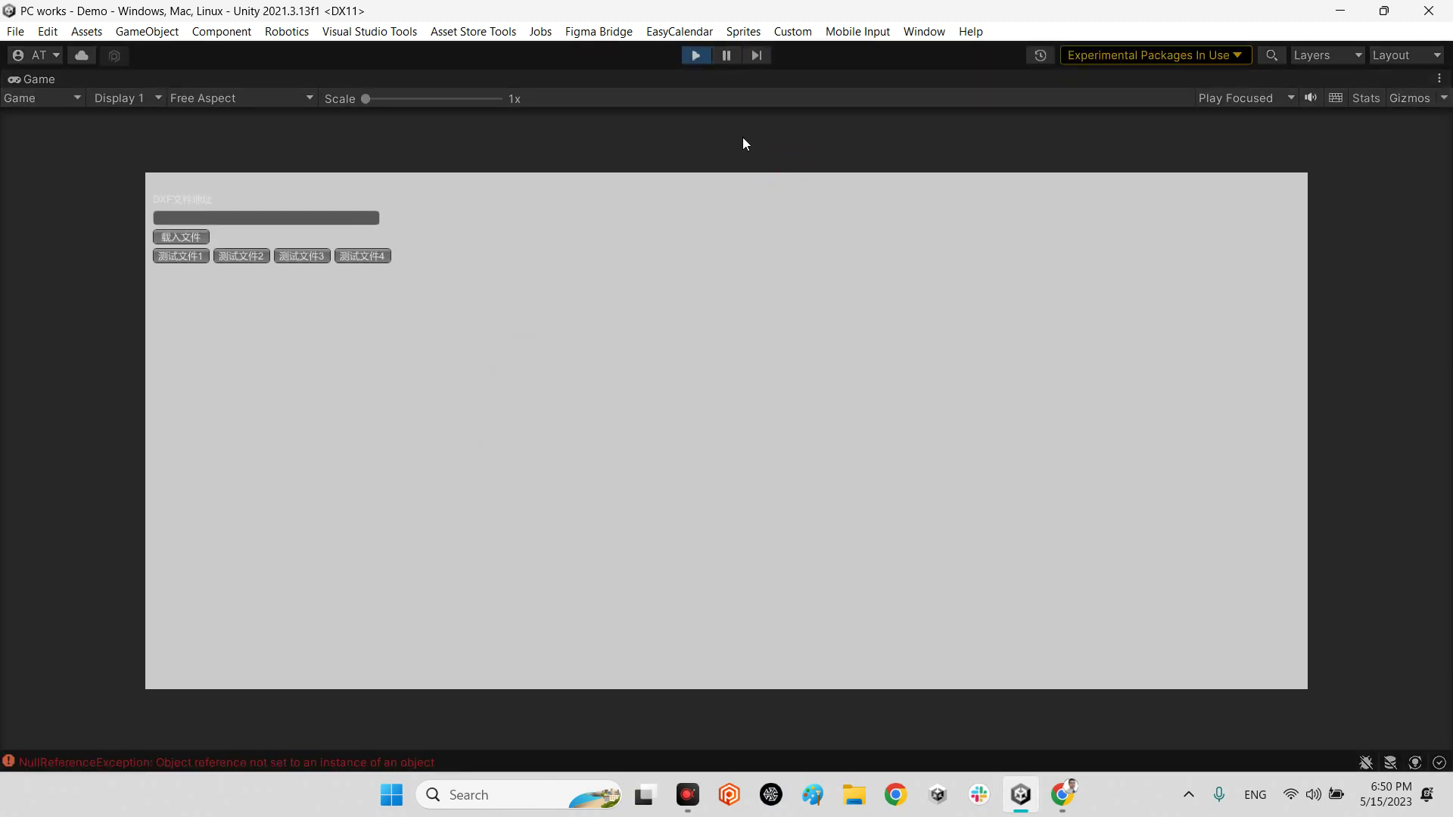
- Load Test1.dxf, restore the editor layout and orbit and fly around the drawing in Scene view
click(174, 257)
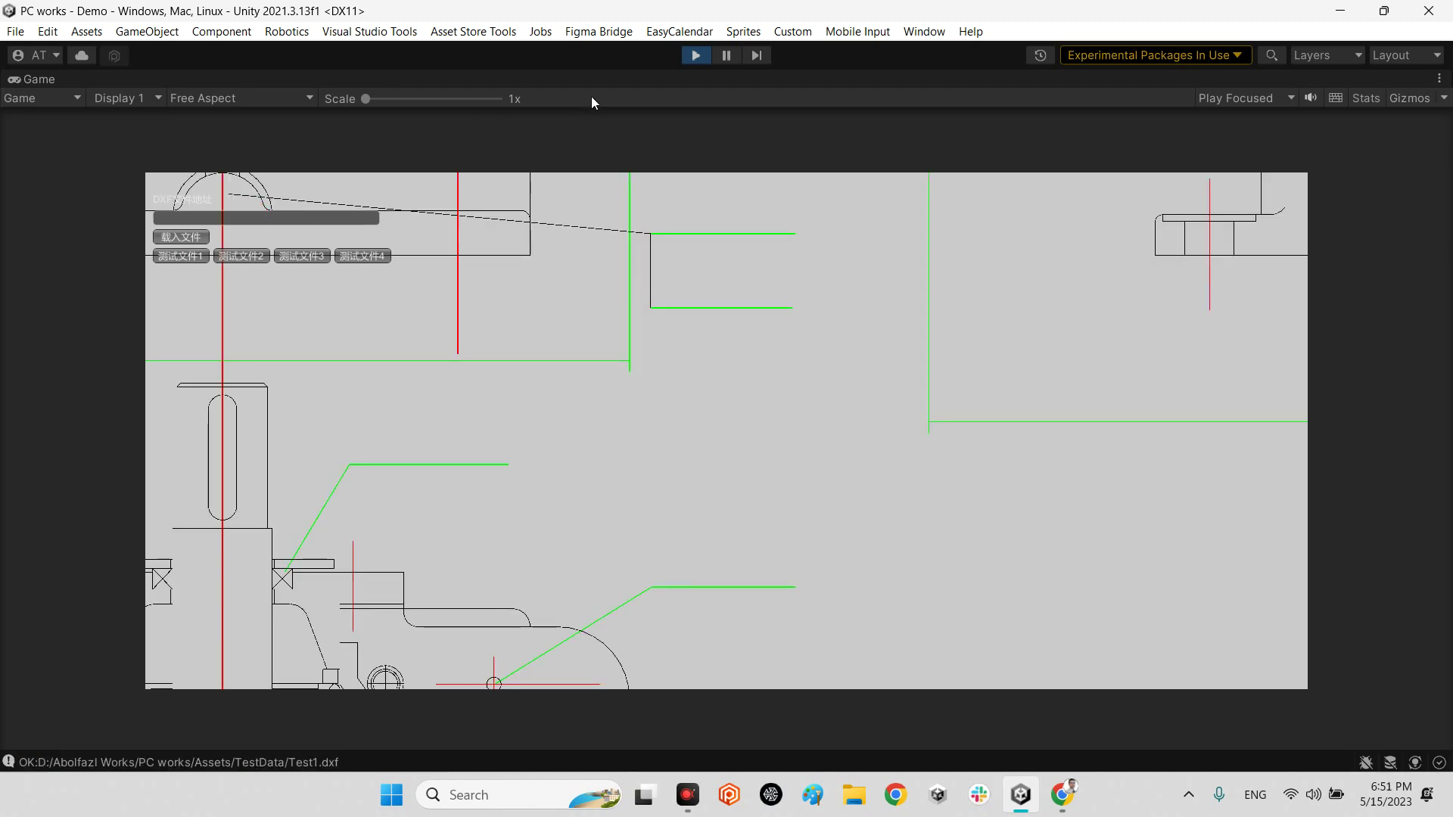
double_click(24, 78)
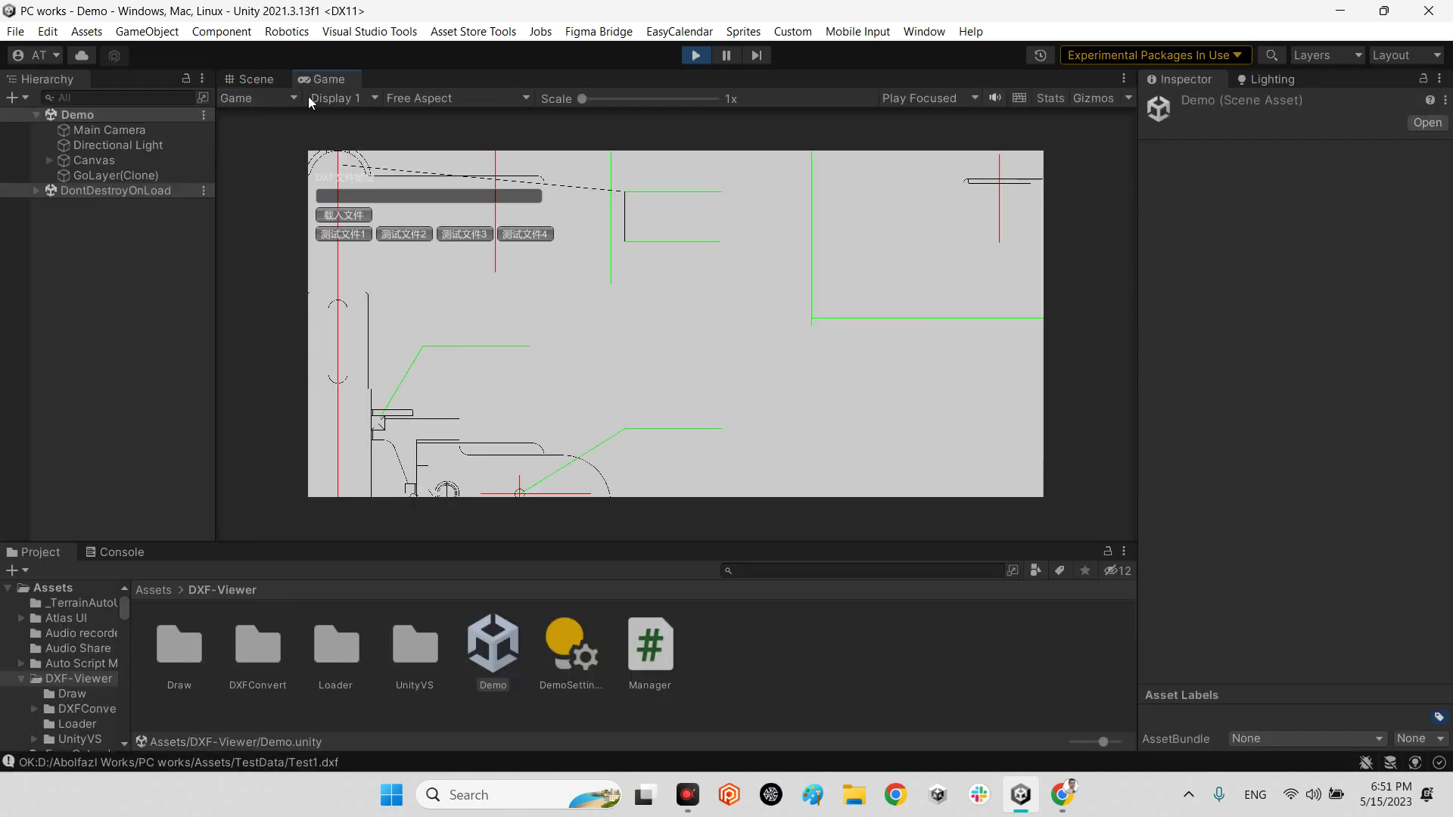
click(268, 78)
mouse_move(794, 314)
right_down()
mouse_move(765, 470)
mouse_move(810, 493)
mouse_move(344, 470)
mouse_move(334, 424)
mouse_move(366, 444)
mouse_move(425, 438)
mouse_move(200, 392)
mouse_move(87, 402)
mouse_move(1232, 412)
mouse_move(743, 386)
right_up()
key(w)
key(s)
- Clear the console and scale the Canvas down to about 0.3282
click(100, 557)
click(19, 571)
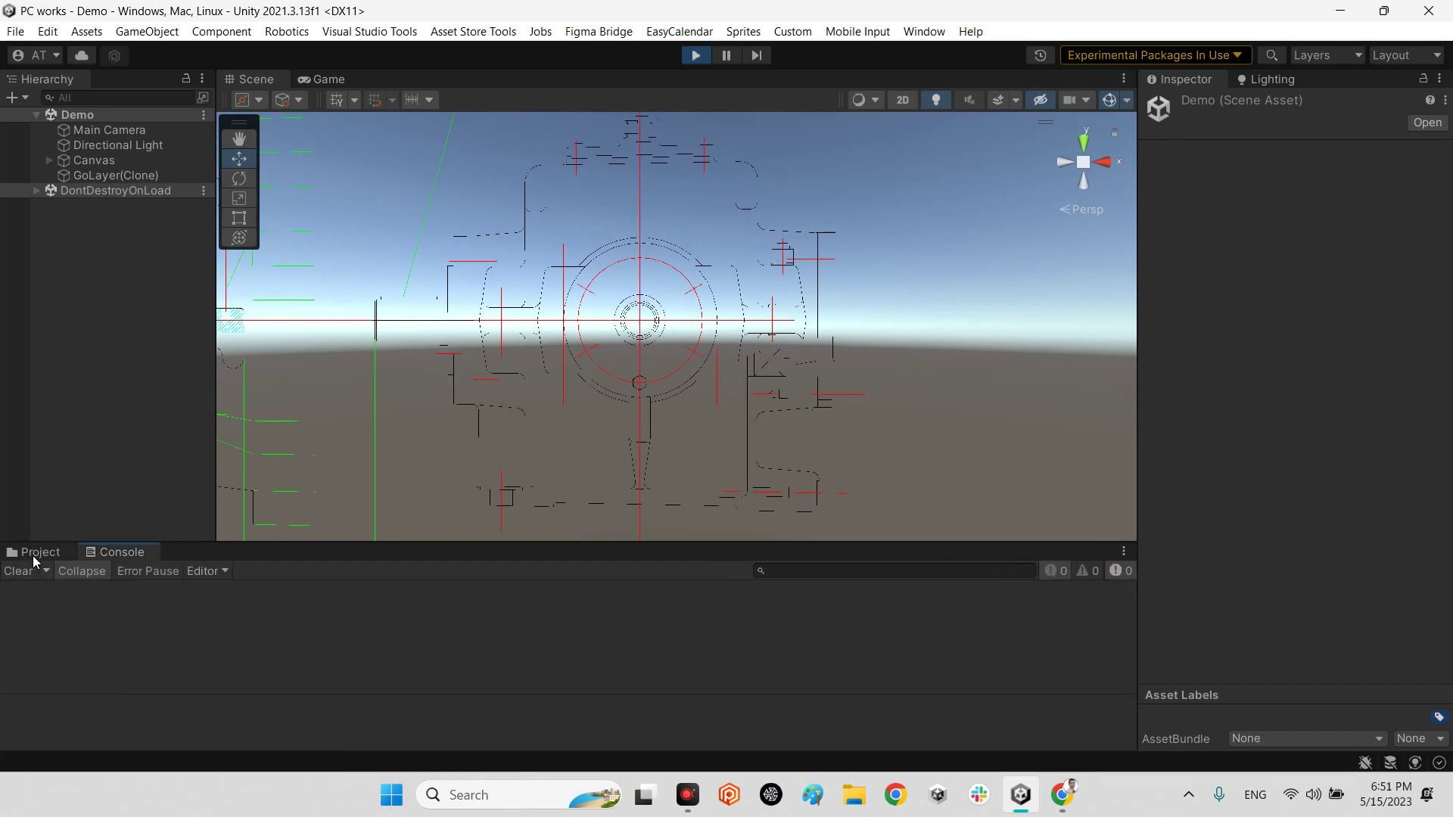
click(54, 164)
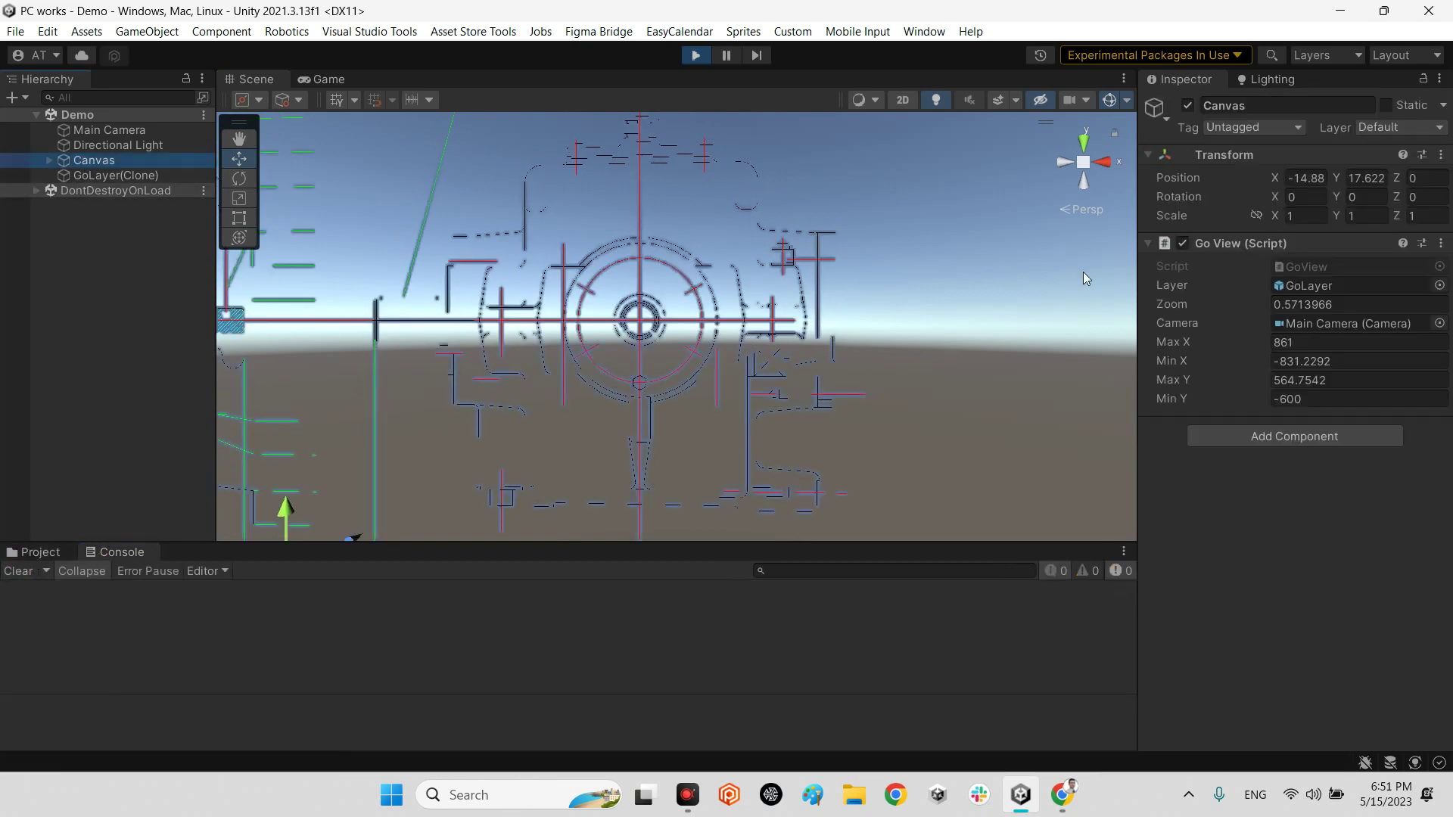
mouse_move(484, 454)
right_down()
mouse_move(487, 484)
mouse_move(470, 454)
mouse_move(591, 405)
right_up()
key(r)
drag(590, 405, 577, 451)
key(e)
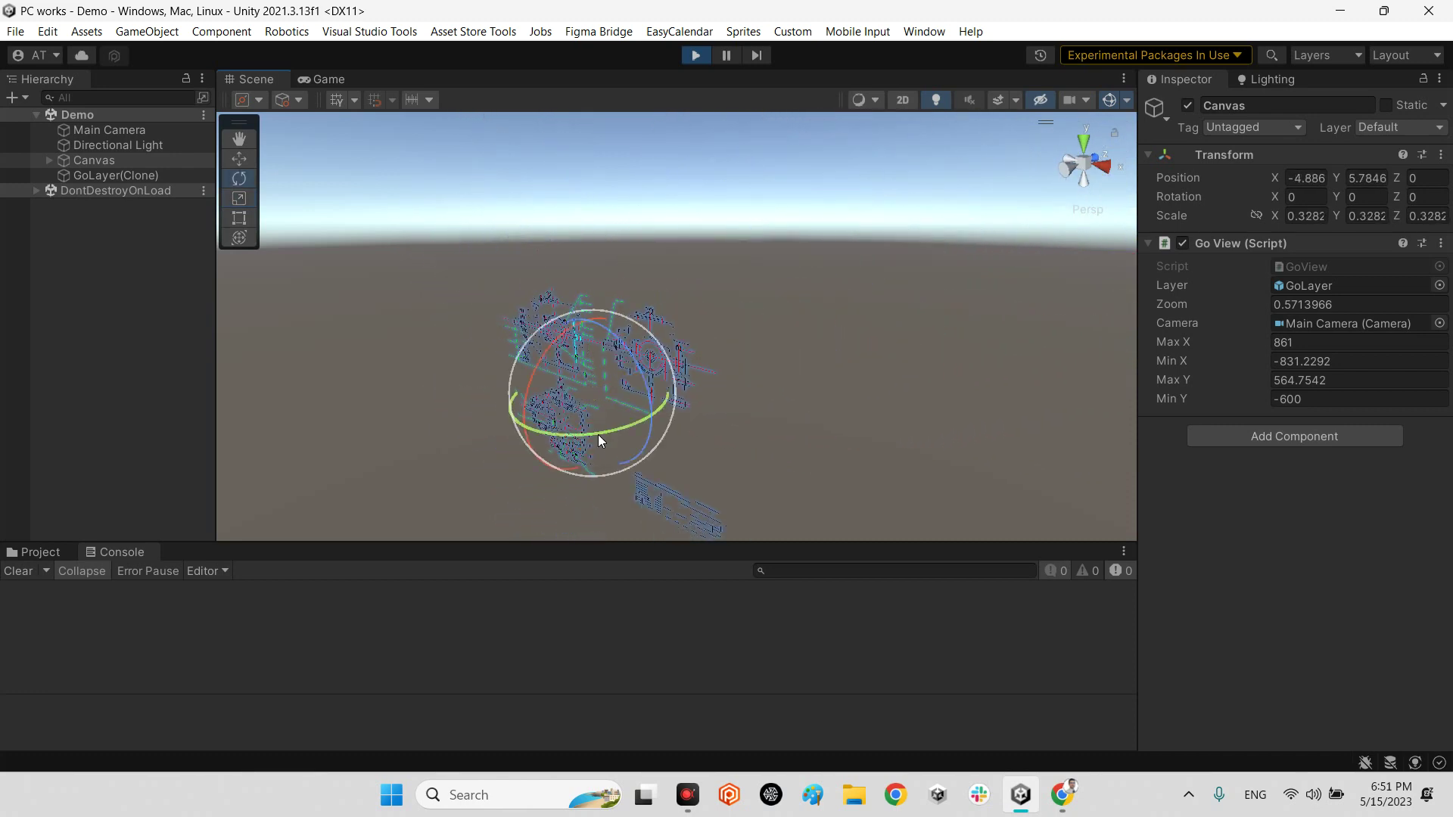
key(w)
click(610, 424)
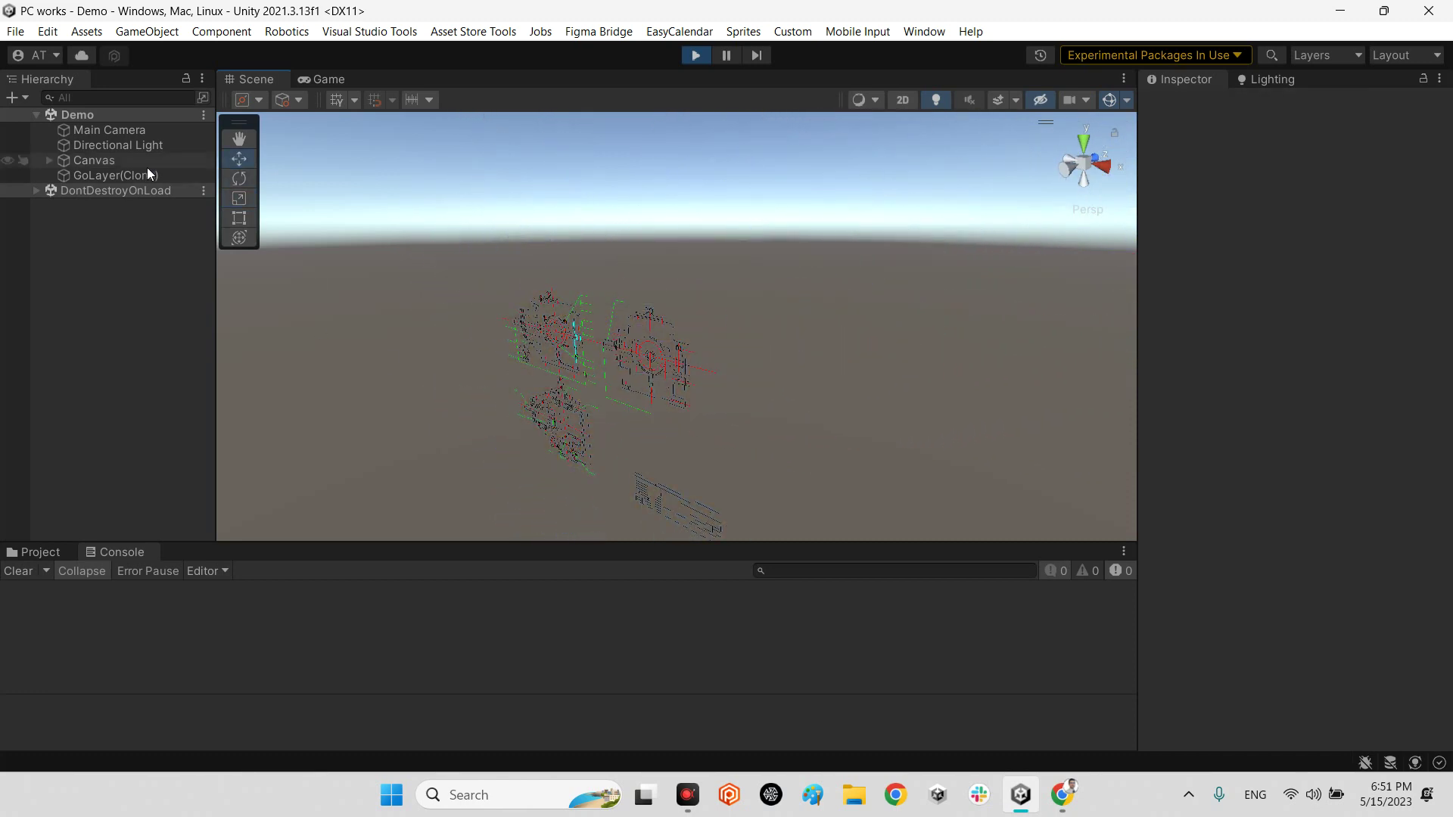
- Freely rotate the Canvas with the rotate gizmo
click(107, 163)
click(634, 371)
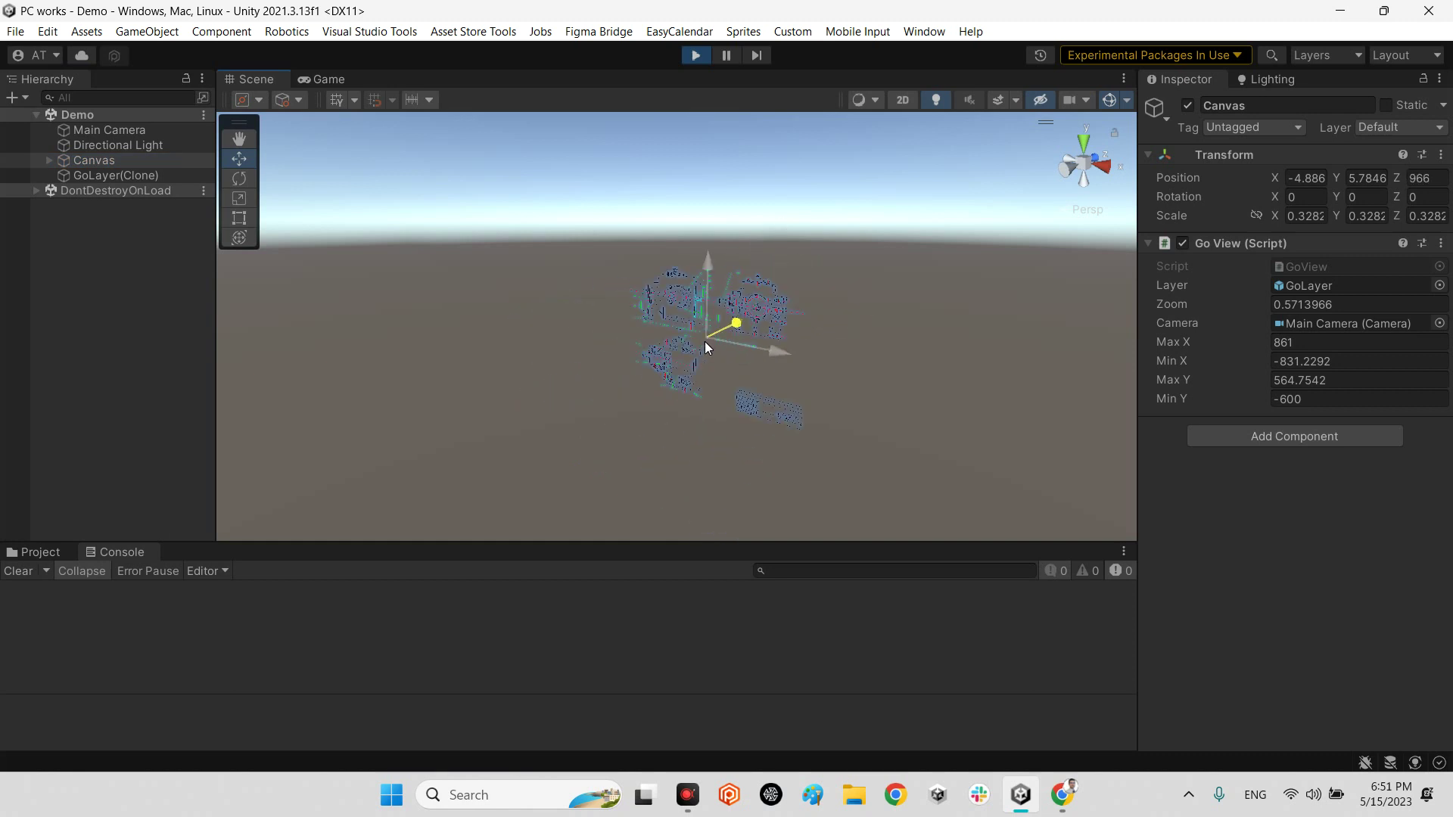
key(e)
drag(625, 380, 957, 351)
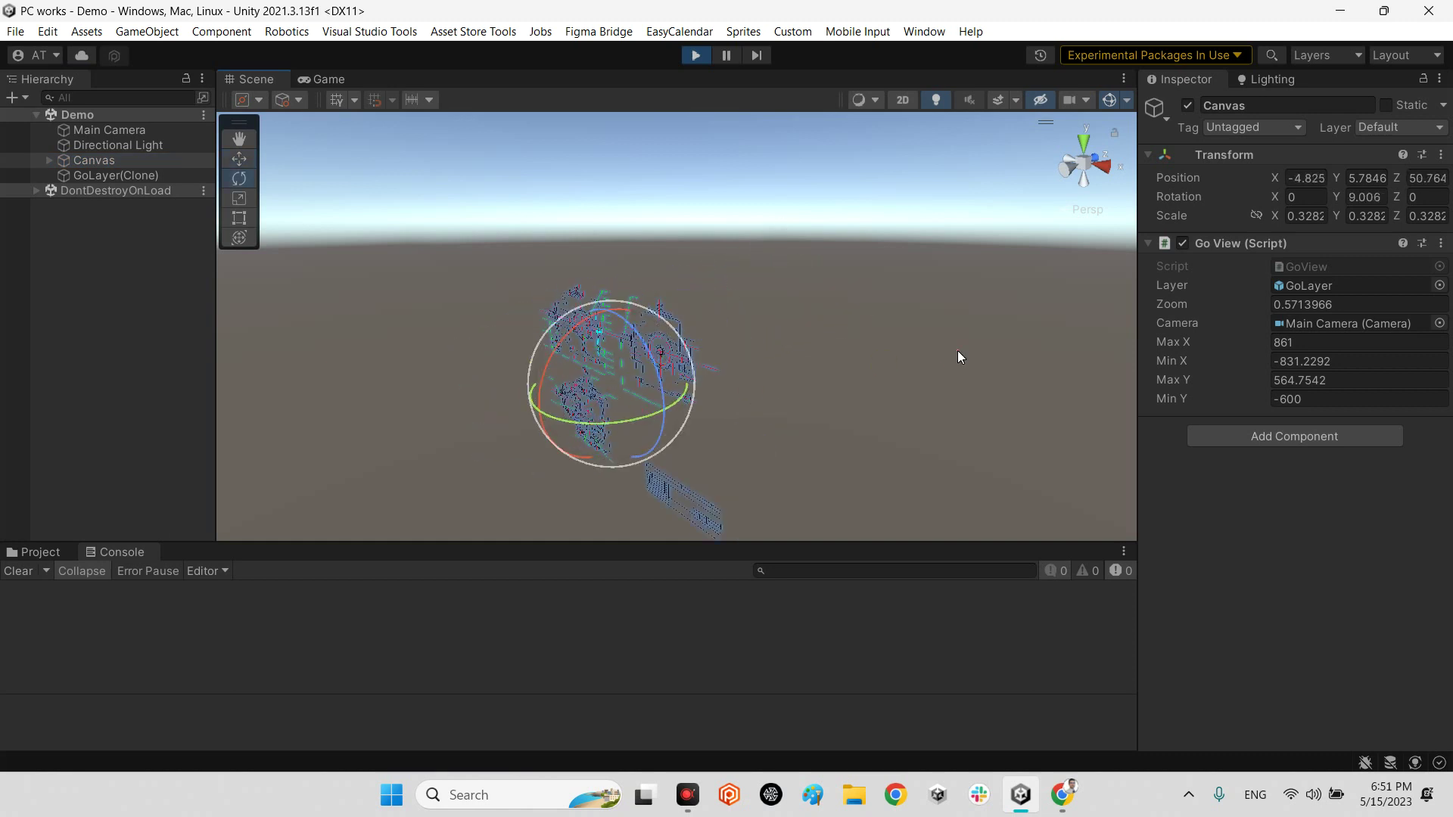
click(876, 349)
- Stop and restart the Demo scene
click(696, 56)
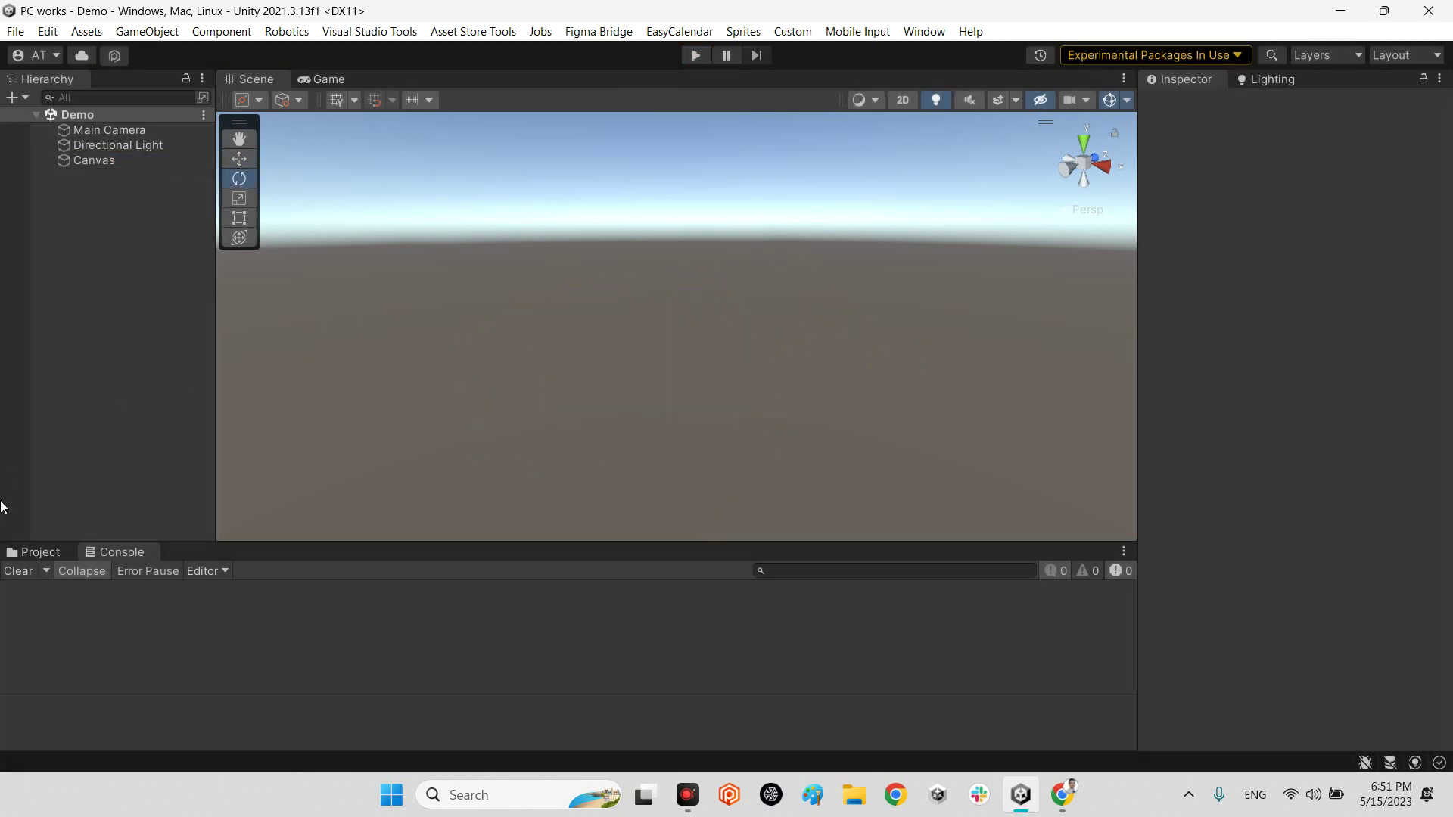
click(38, 553)
click(692, 55)
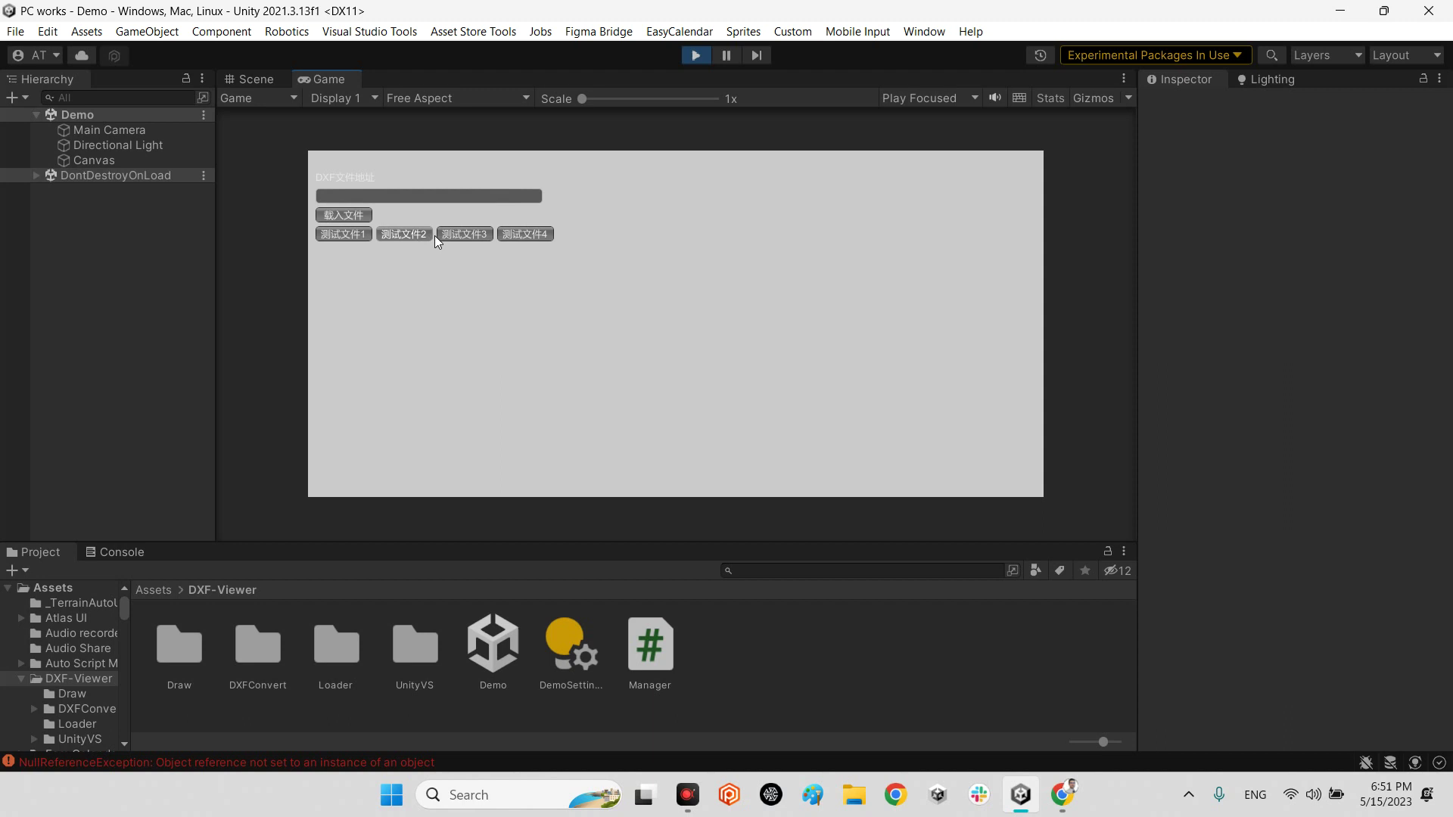
- Load the Test2.dxf floor plan and orbit around it in the Scene view
click(419, 235)
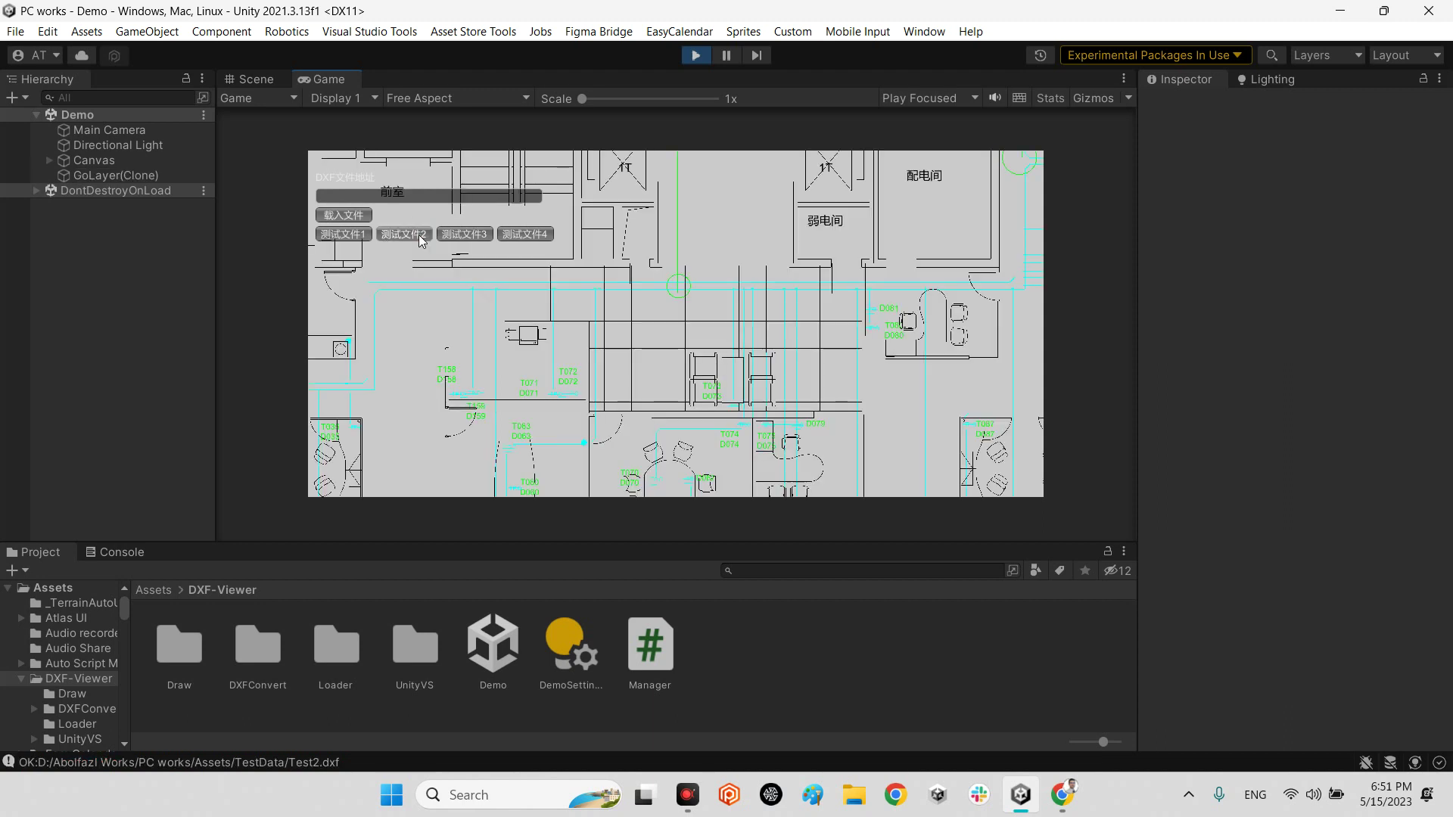
click(274, 78)
right_drag(856, 411, 1017, 331)
scroll(963, 356, up, 2)
- Frame the Canvas, fly closer to the Test2 drawing, then stop play mode
double_click(107, 160)
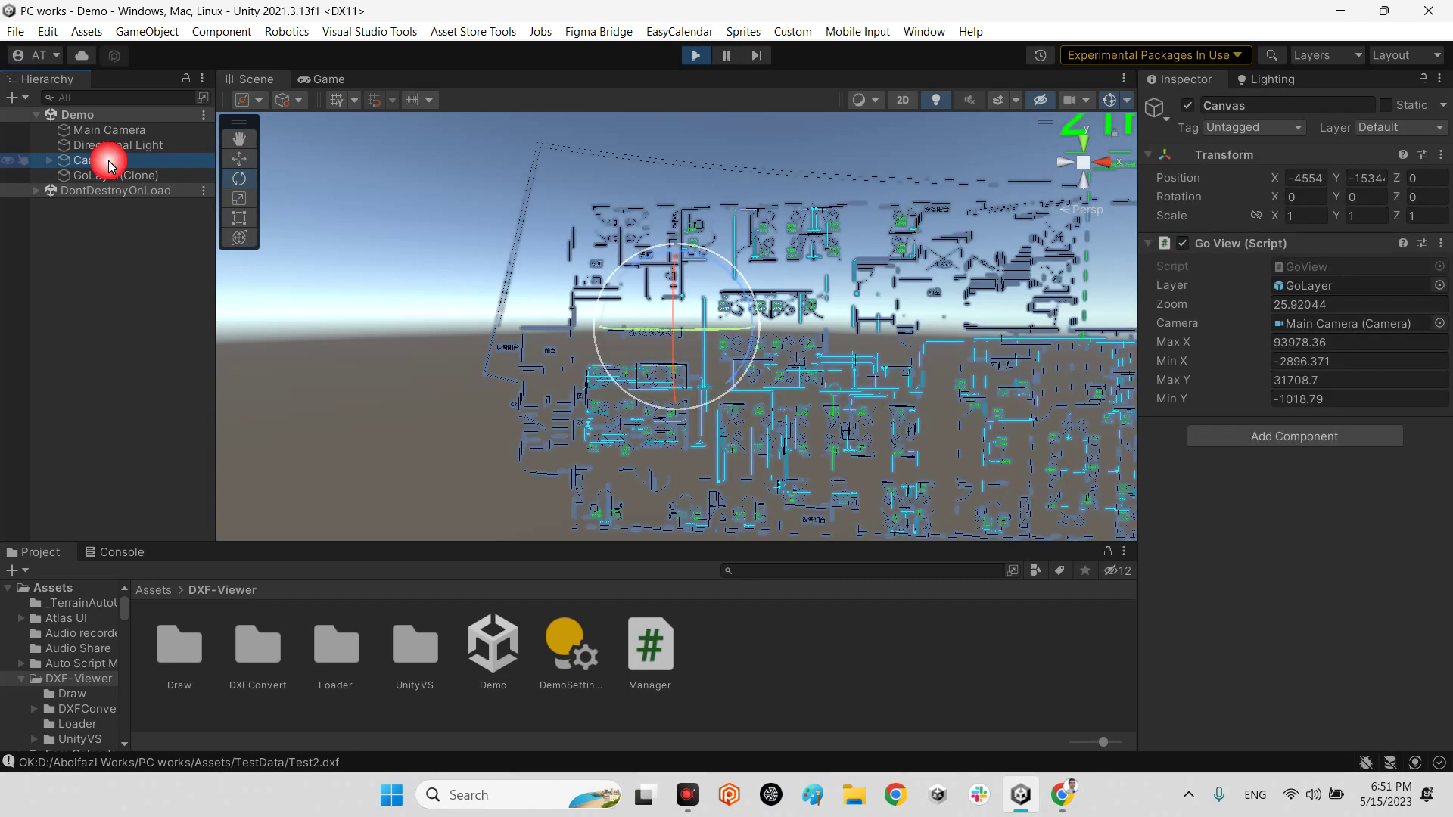
mouse_move(889, 366)
right_down()
mouse_move(881, 459)
mouse_move(976, 379)
mouse_move(976, 454)
mouse_move(864, 458)
mouse_move(895, 421)
mouse_move(918, 425)
mouse_move(865, 440)
mouse_move(761, 362)
mouse_move(989, 412)
mouse_move(625, 153)
right_up()
click(881, 457)
key(w)
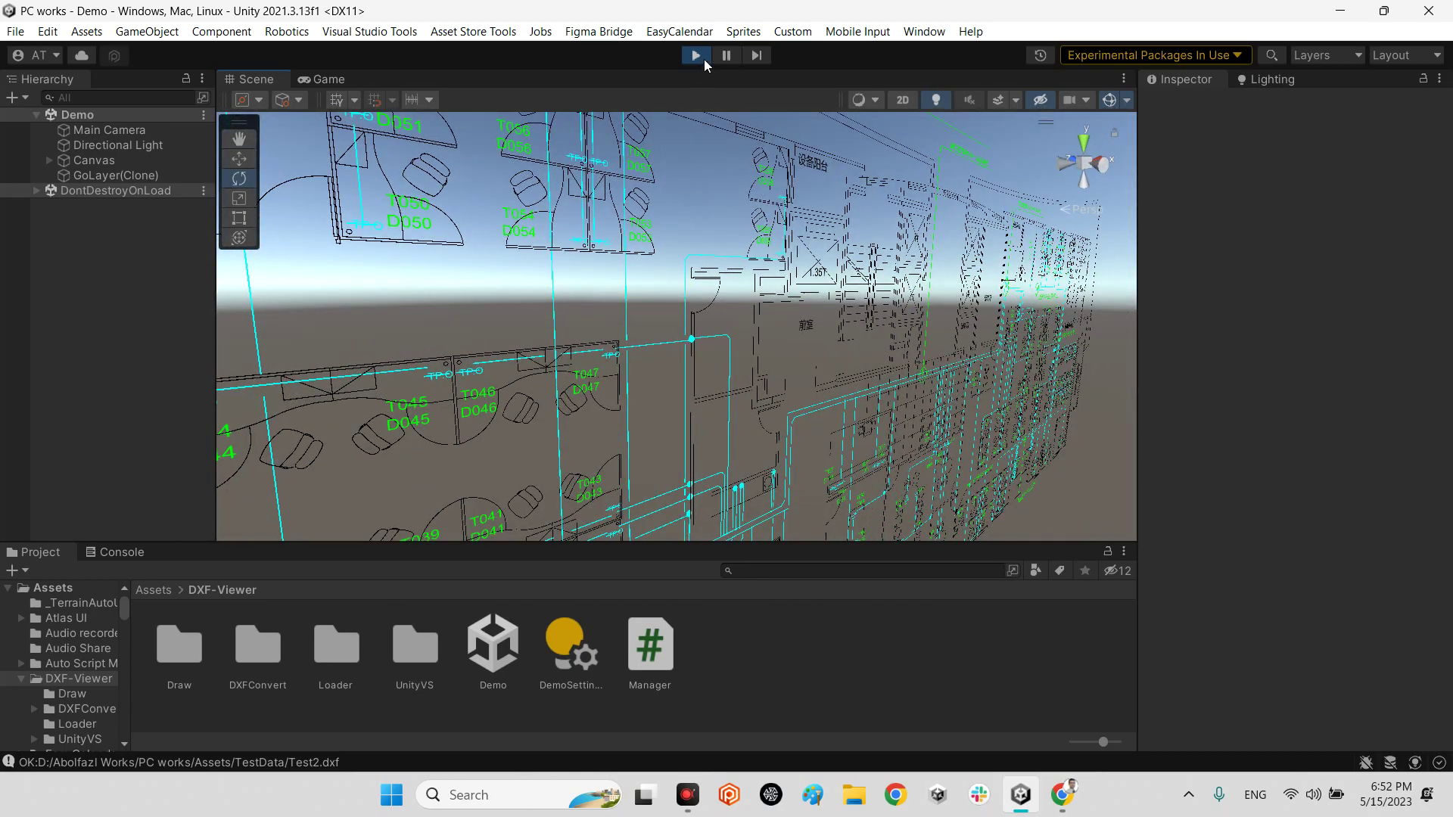
click(702, 57)
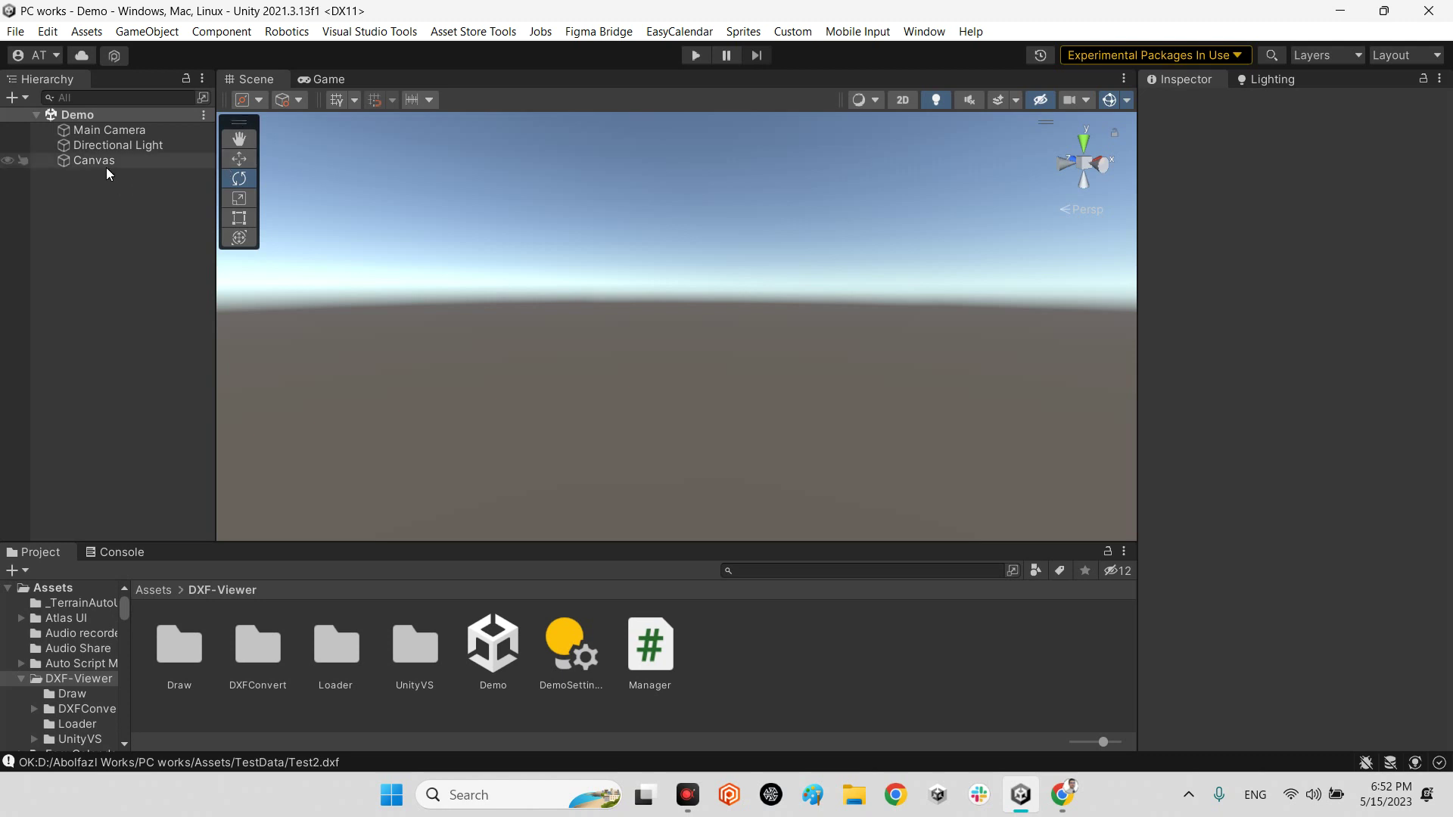
- Trace Main Camera's Go View reference to the Canvas and open GoView.cs in Visual Studio
click(120, 137)
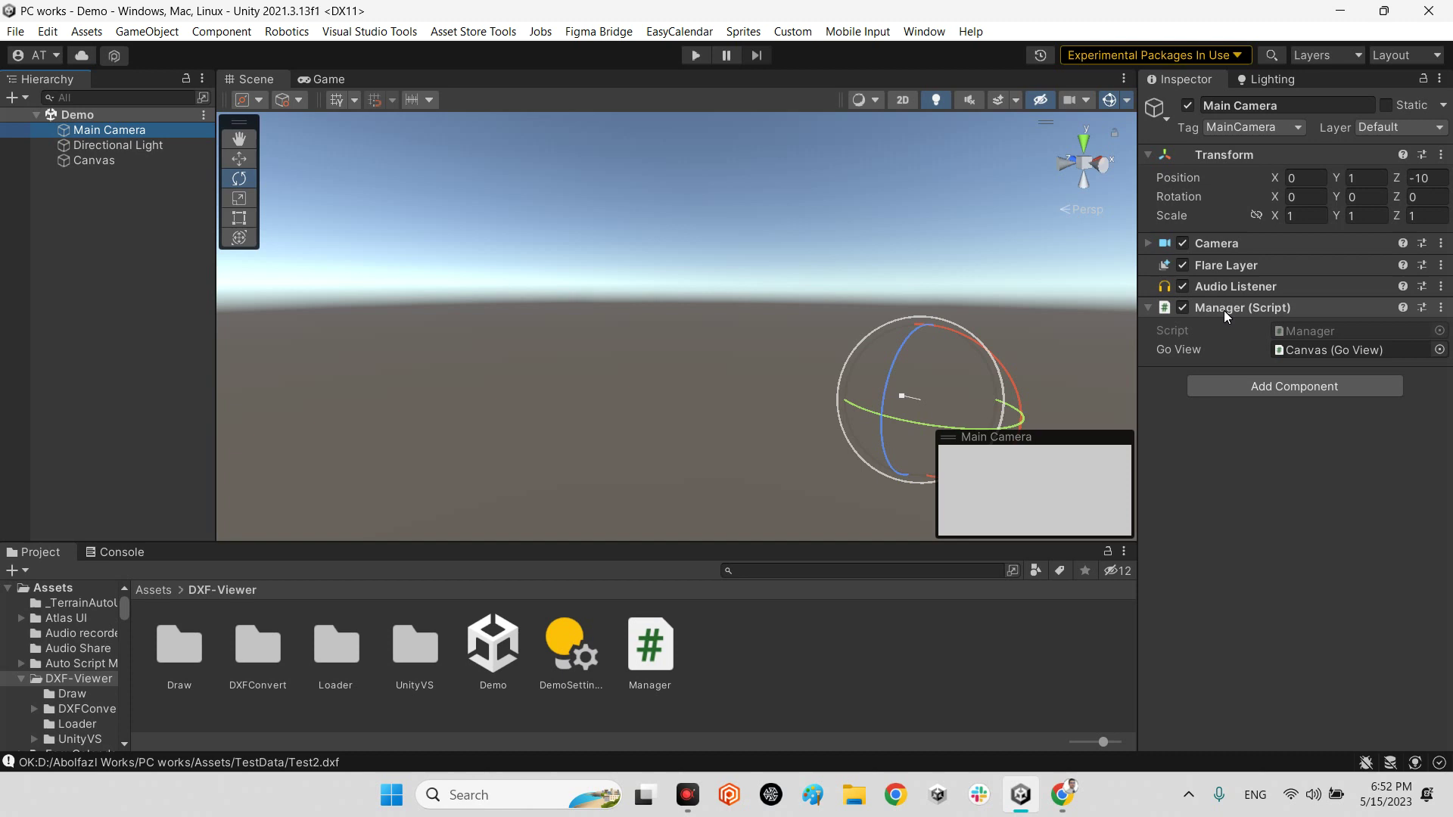
click(1305, 349)
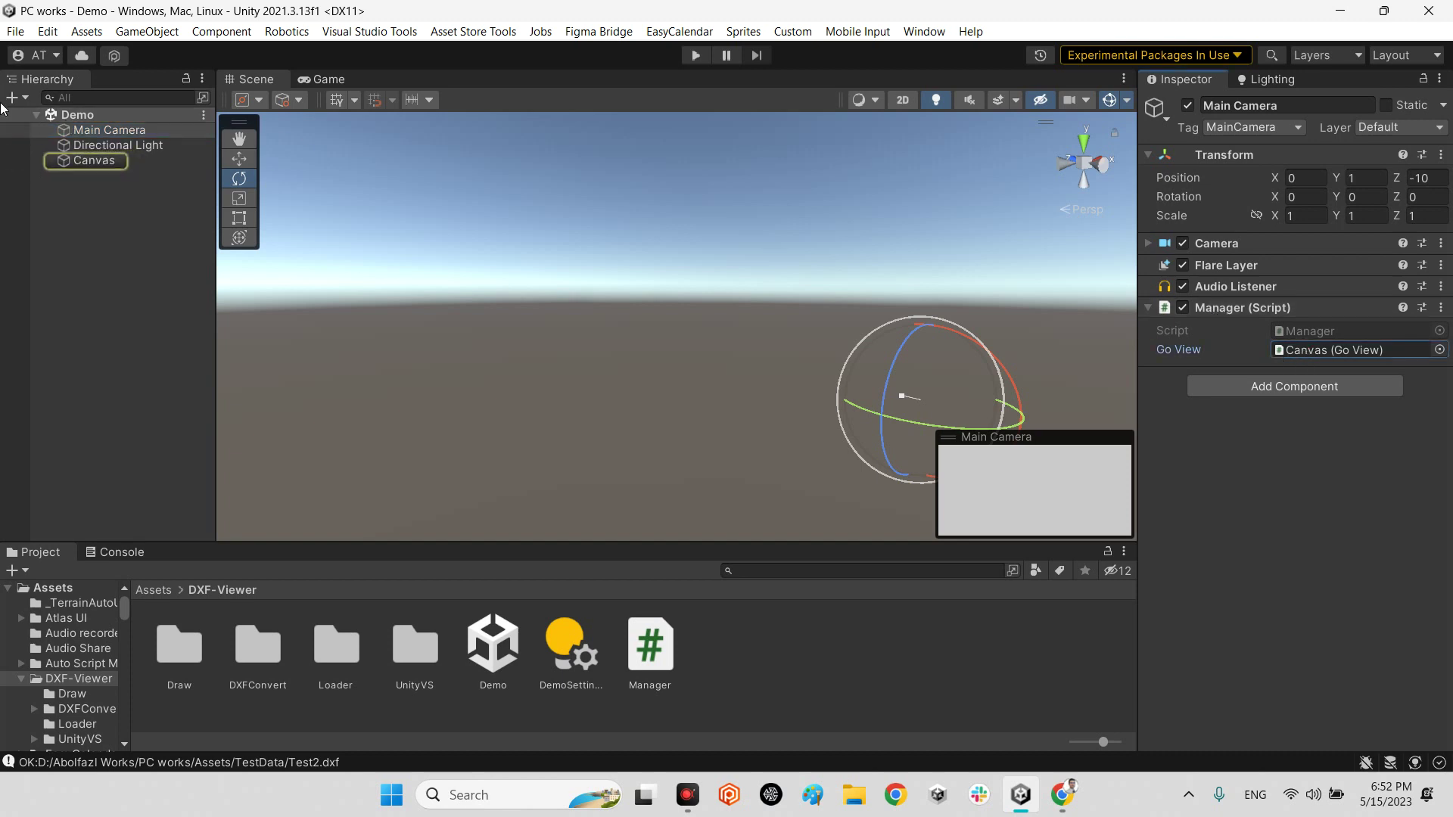
click(90, 159)
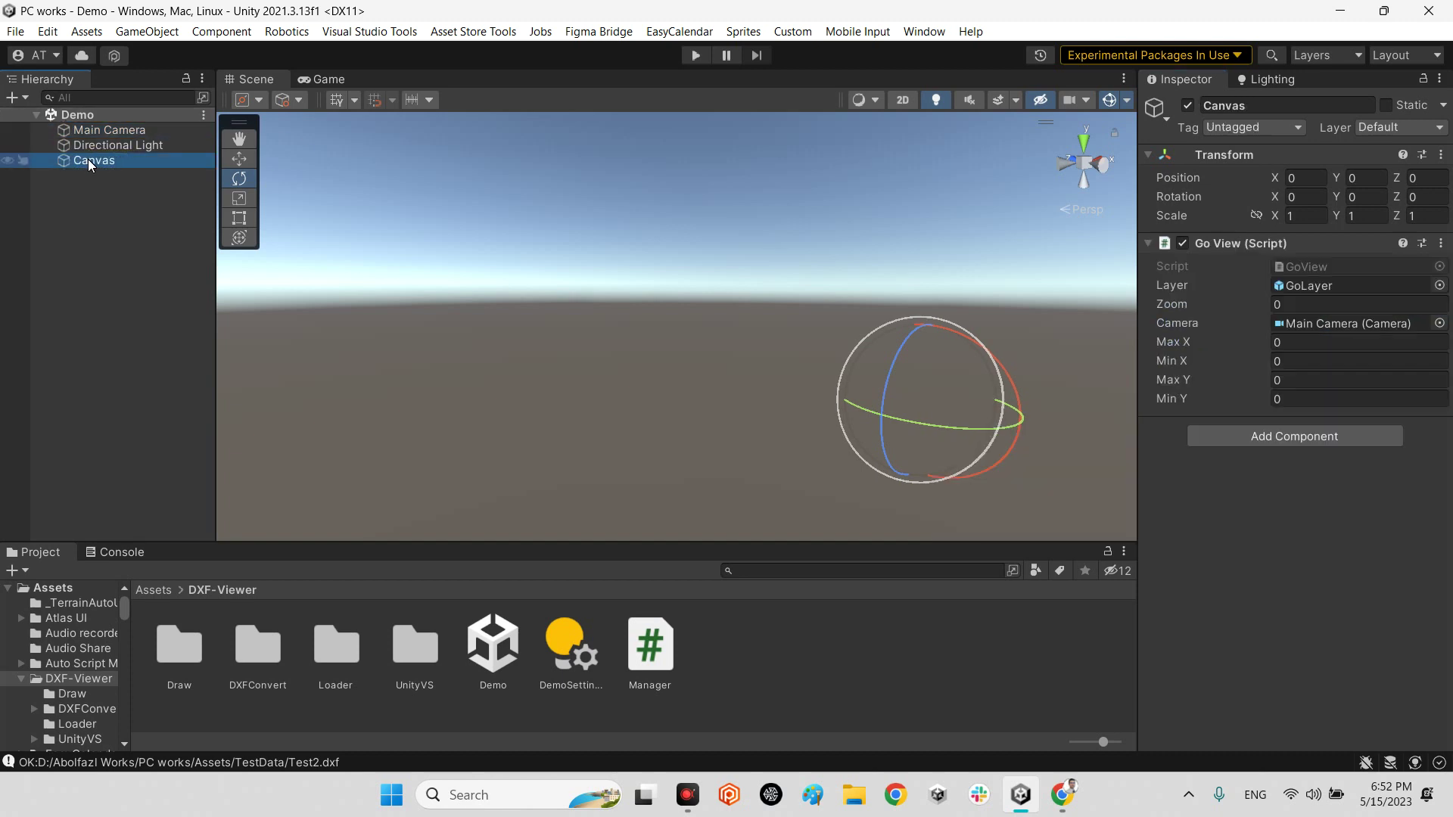
click(150, 34)
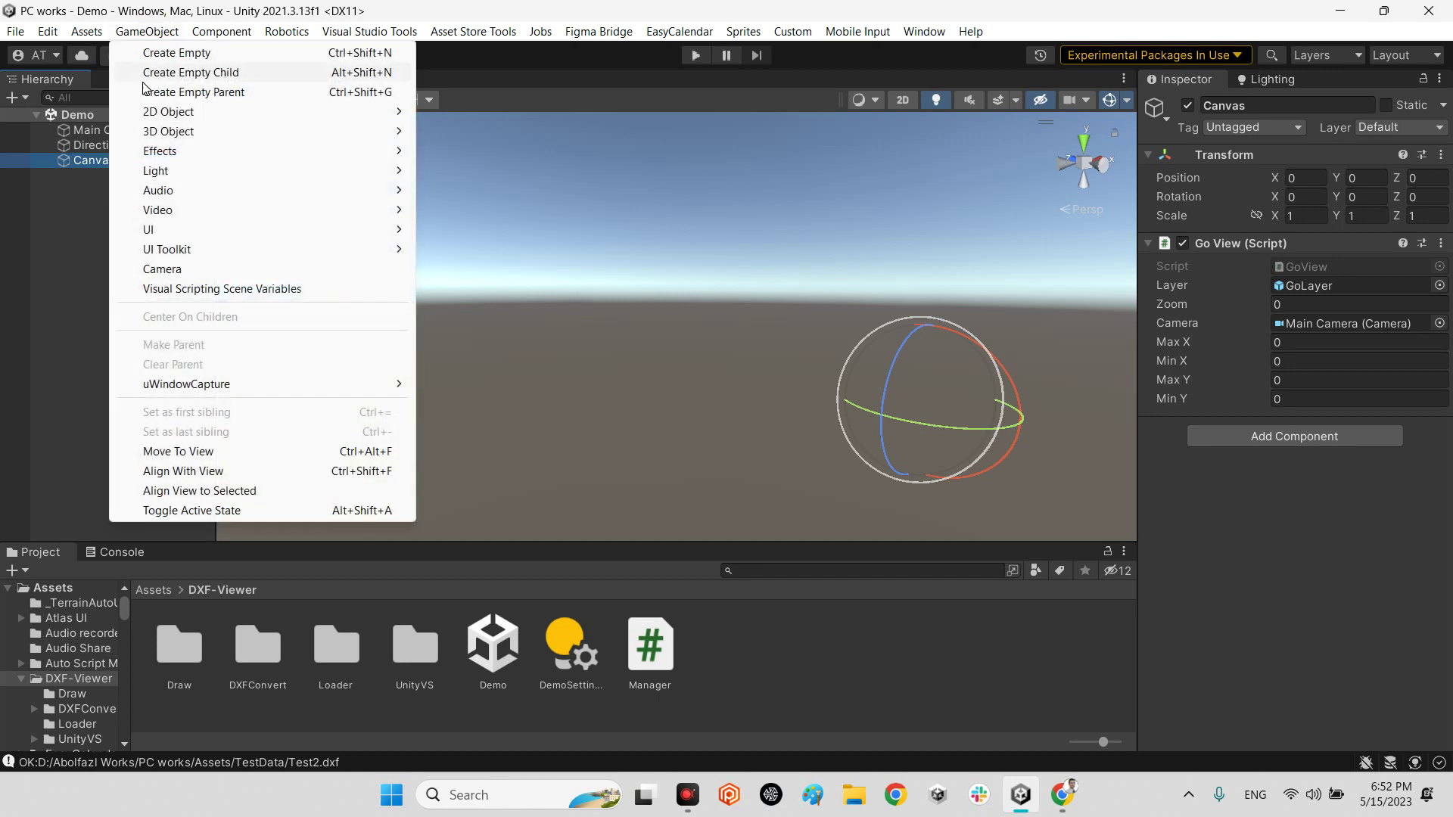
click(64, 163)
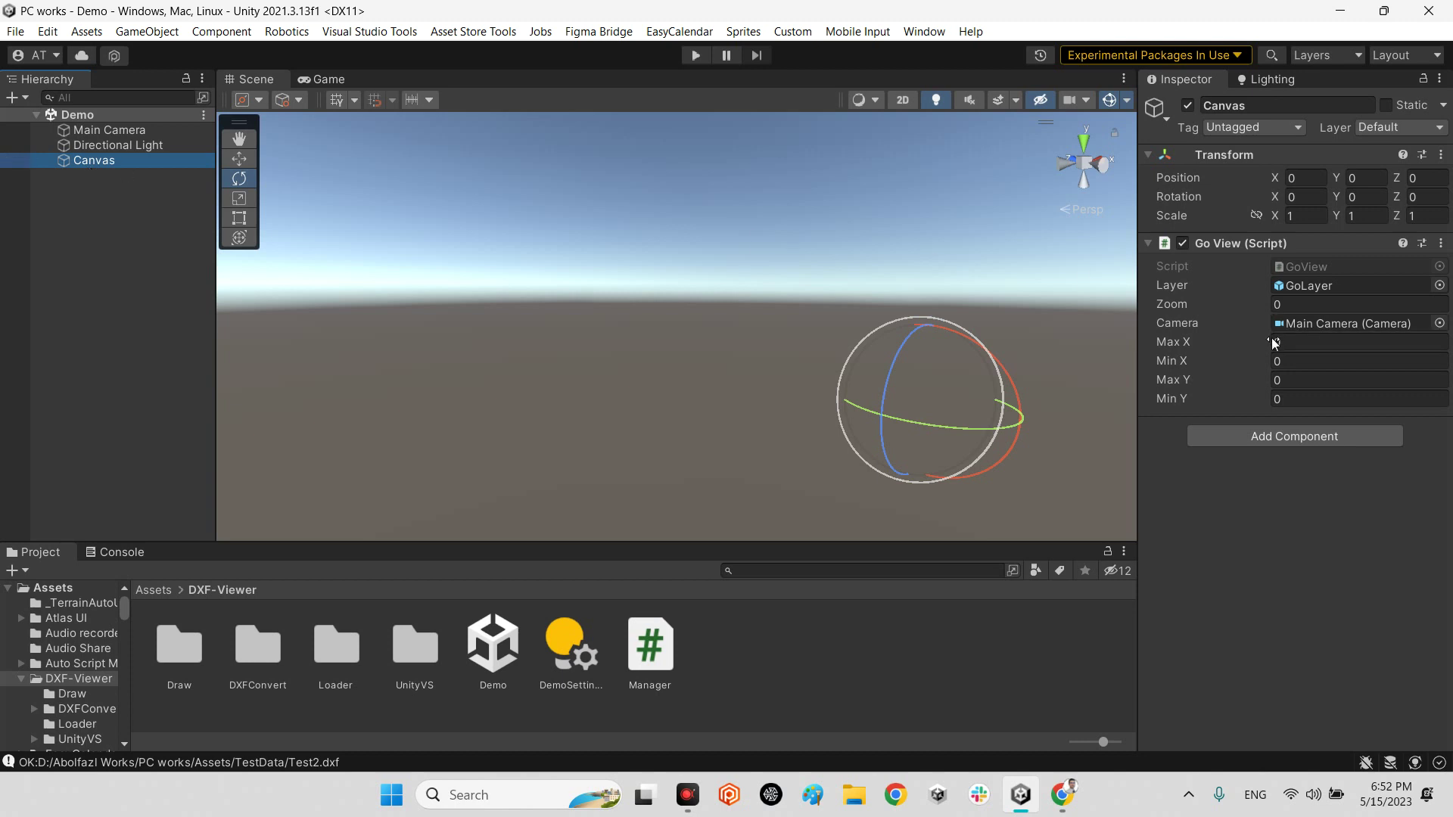
right_click(1214, 242)
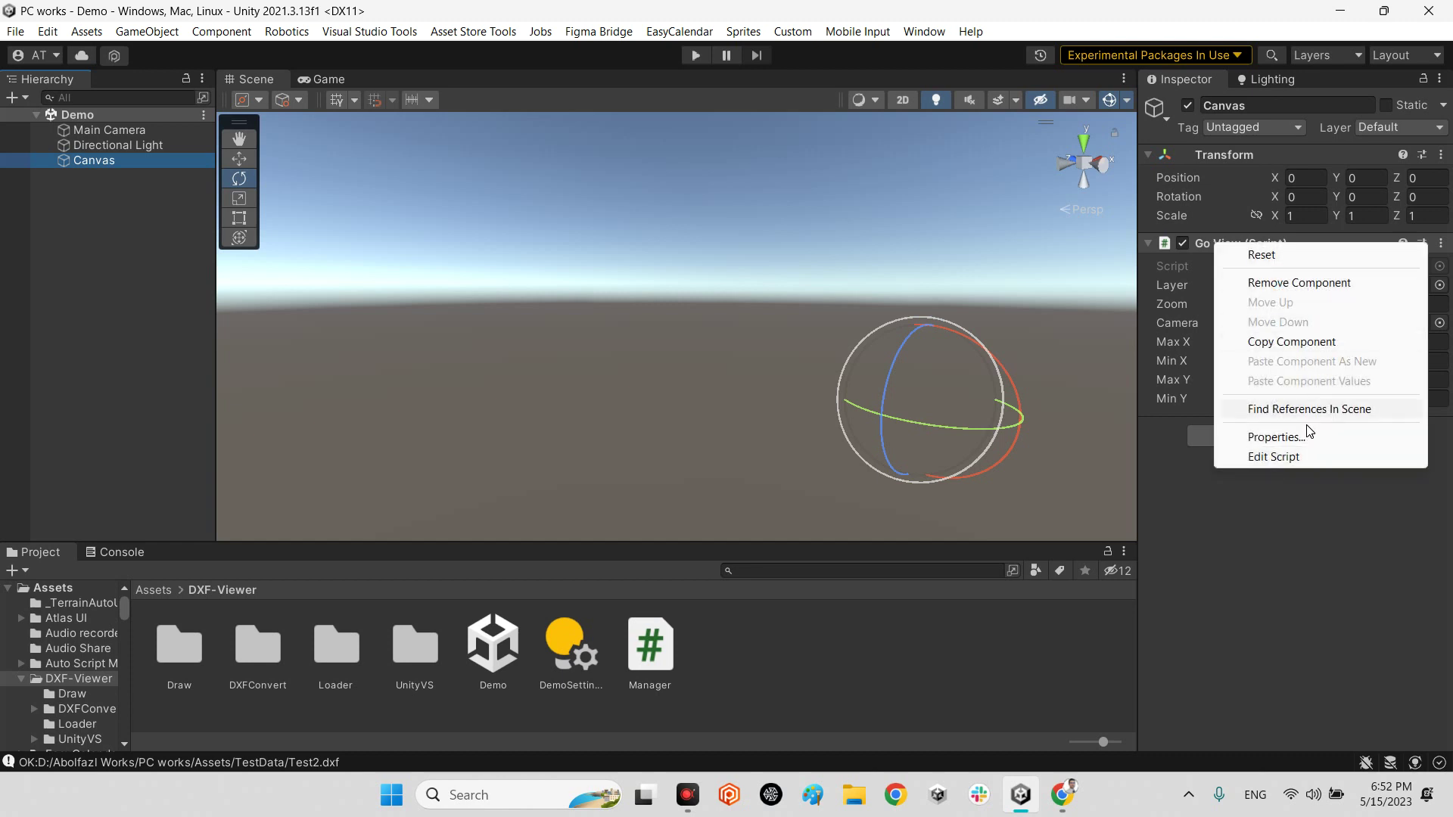
click(1277, 455)
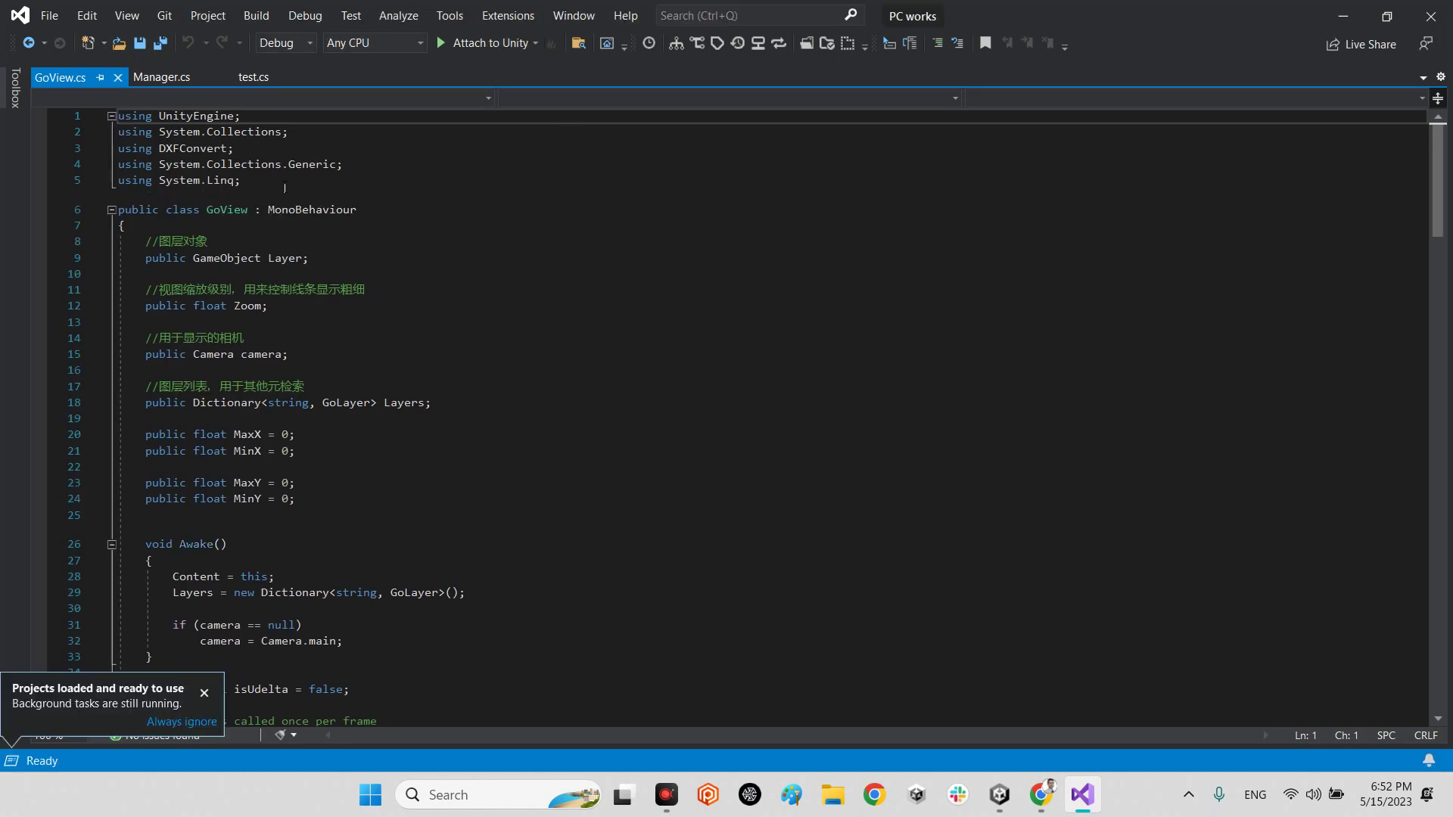
- Scroll GoView.cs to the Set(DXFStructure dxf) method and select the line 97 default-layer comment
double_click(192, 148)
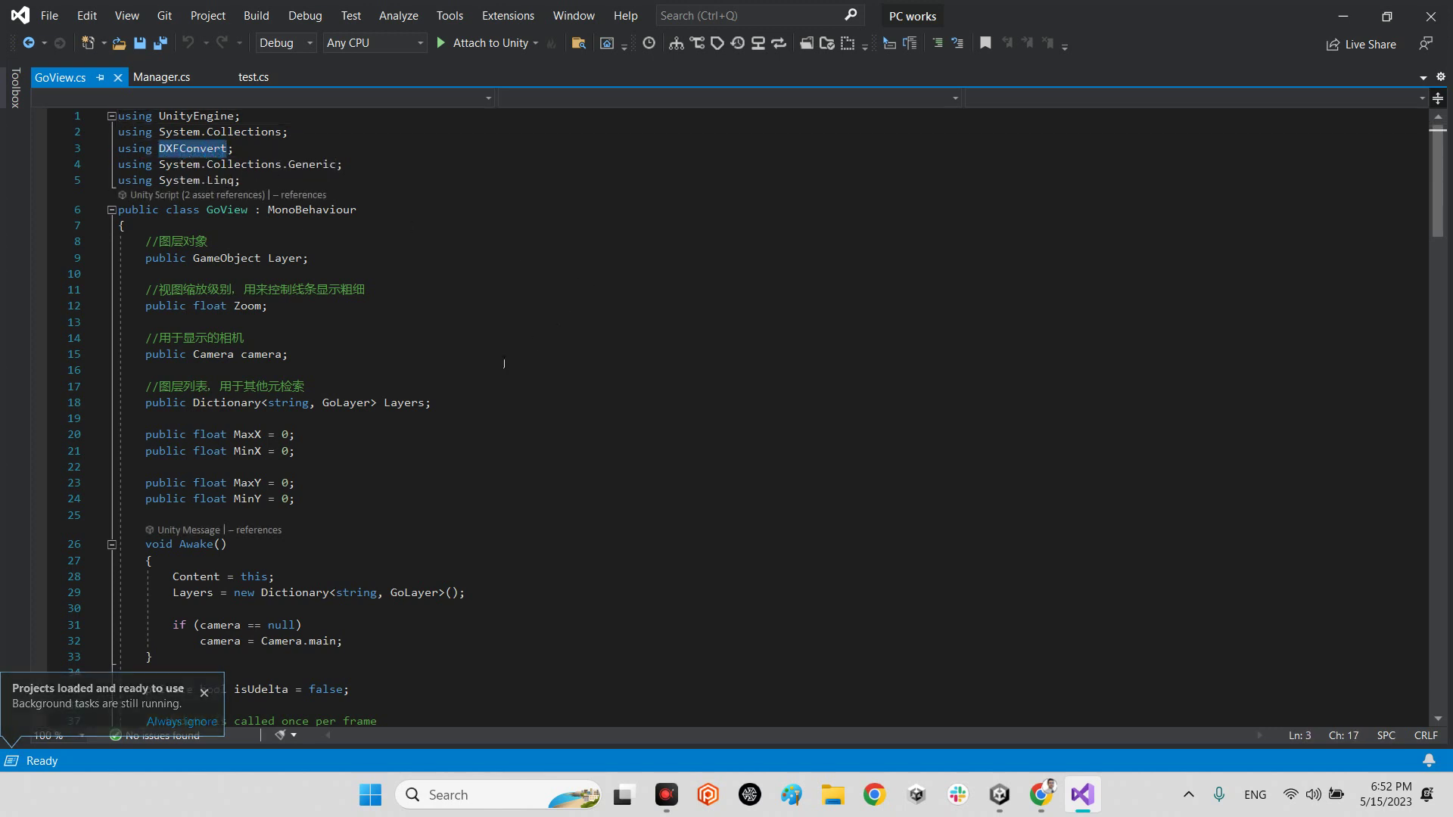
click(205, 694)
scroll(558, 501, down, 6)
scroll(558, 501, down, 5)
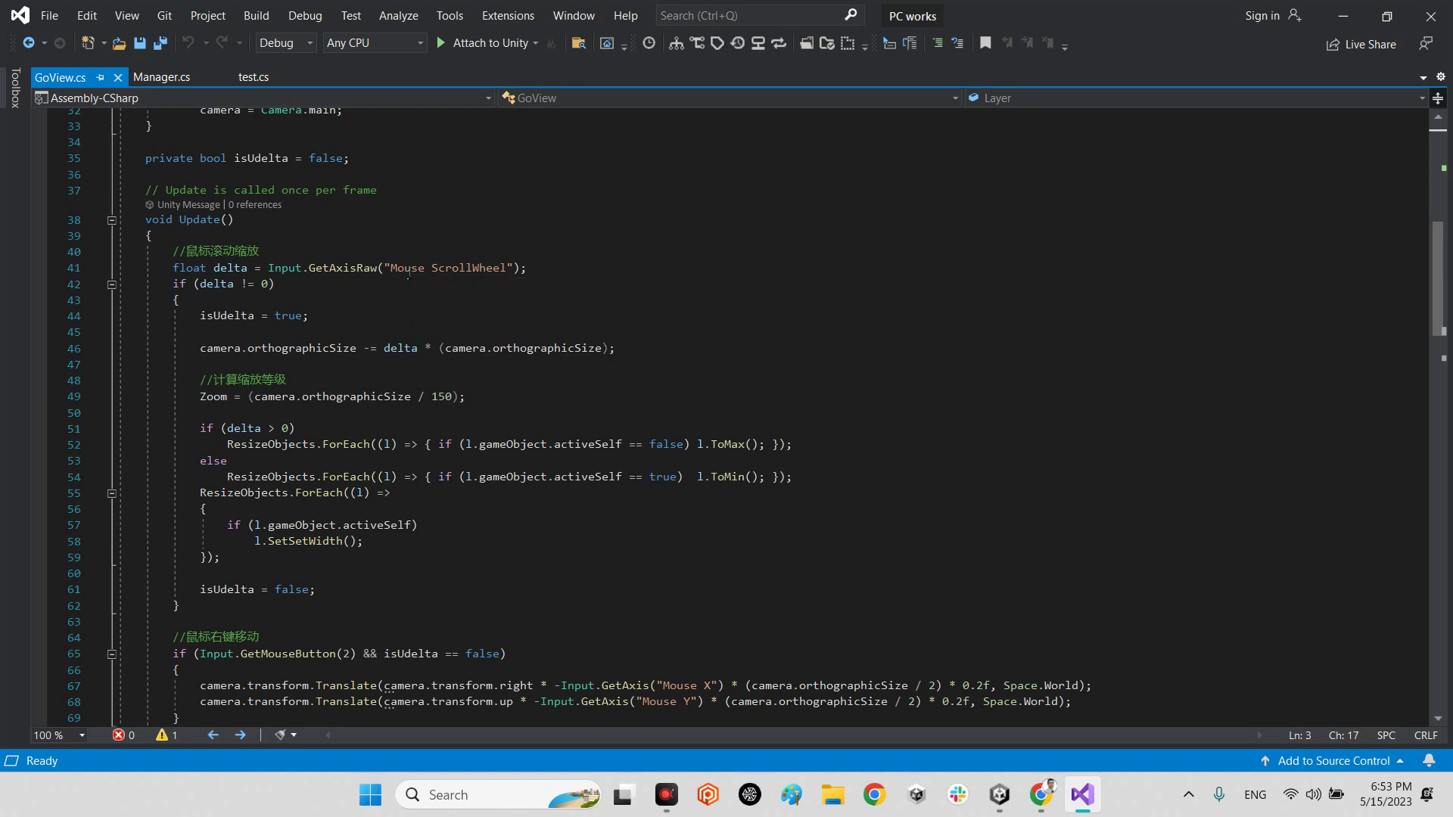
scroll(579, 452, down, 5)
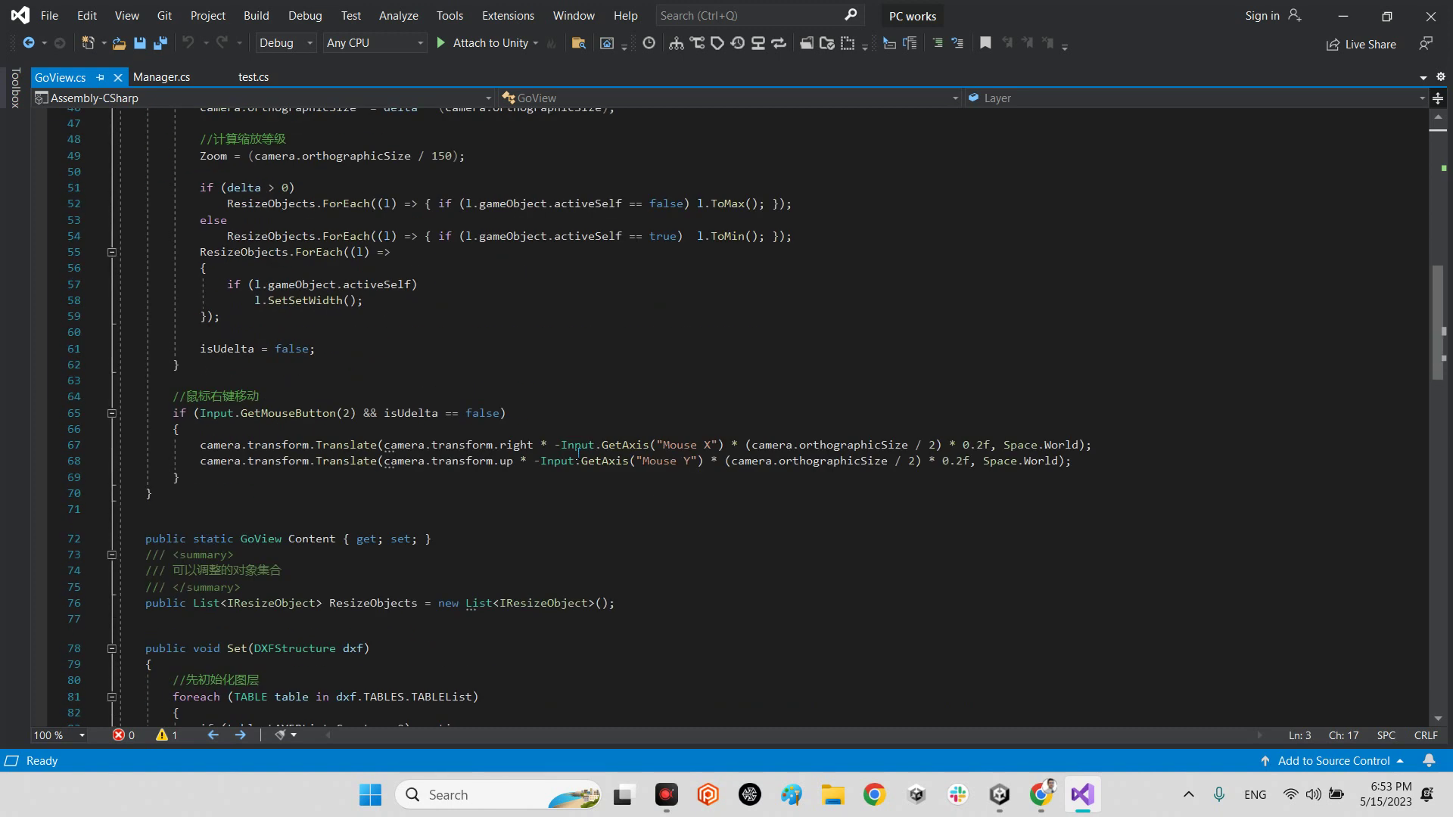
scroll(579, 453, down, 7)
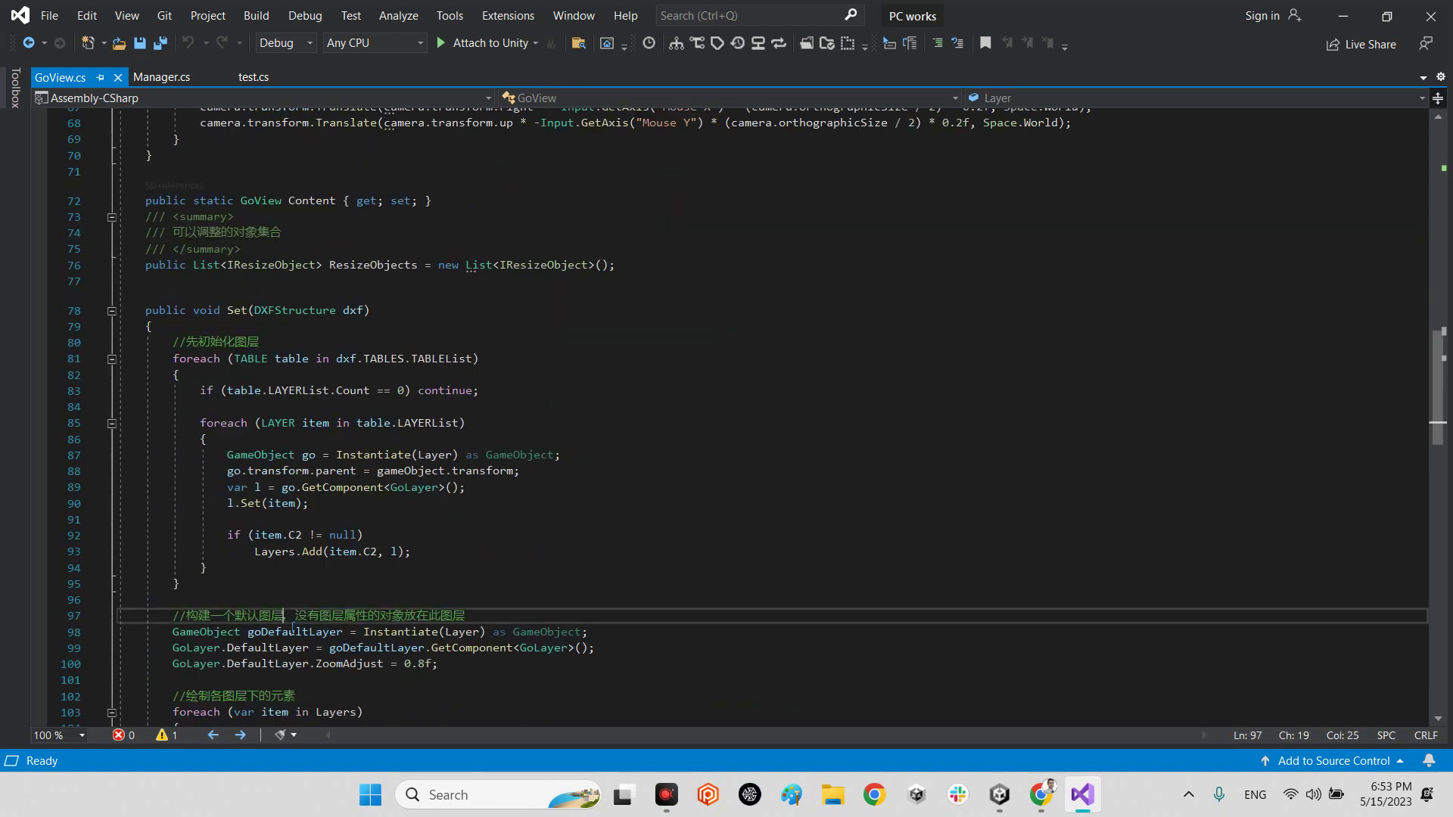
drag(283, 615, 175, 599)
drag(457, 609, 452, 615)
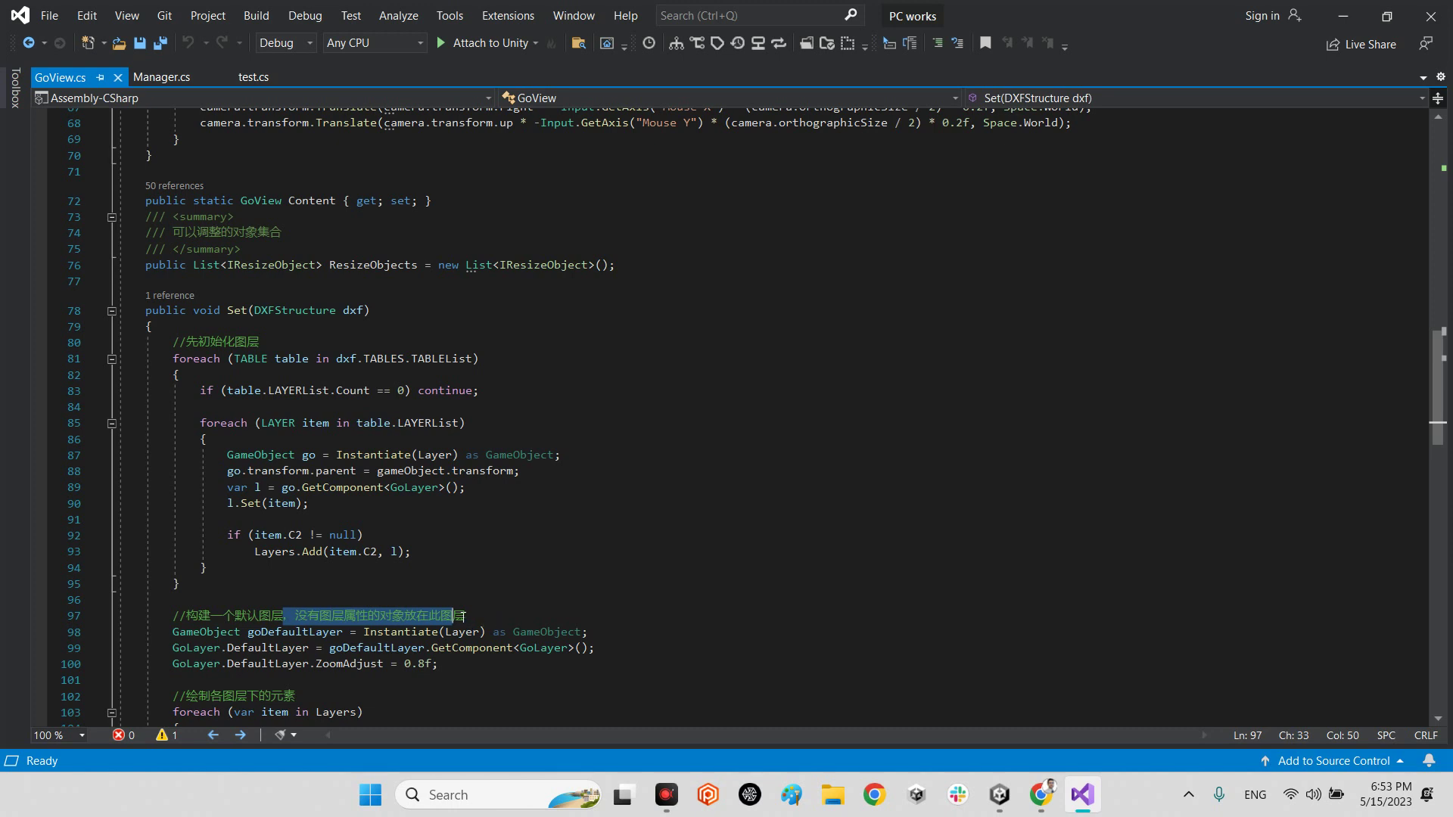
- In Manager.cs, highlight LoadDXF references and select its OnGUI call on line 50
click(178, 76)
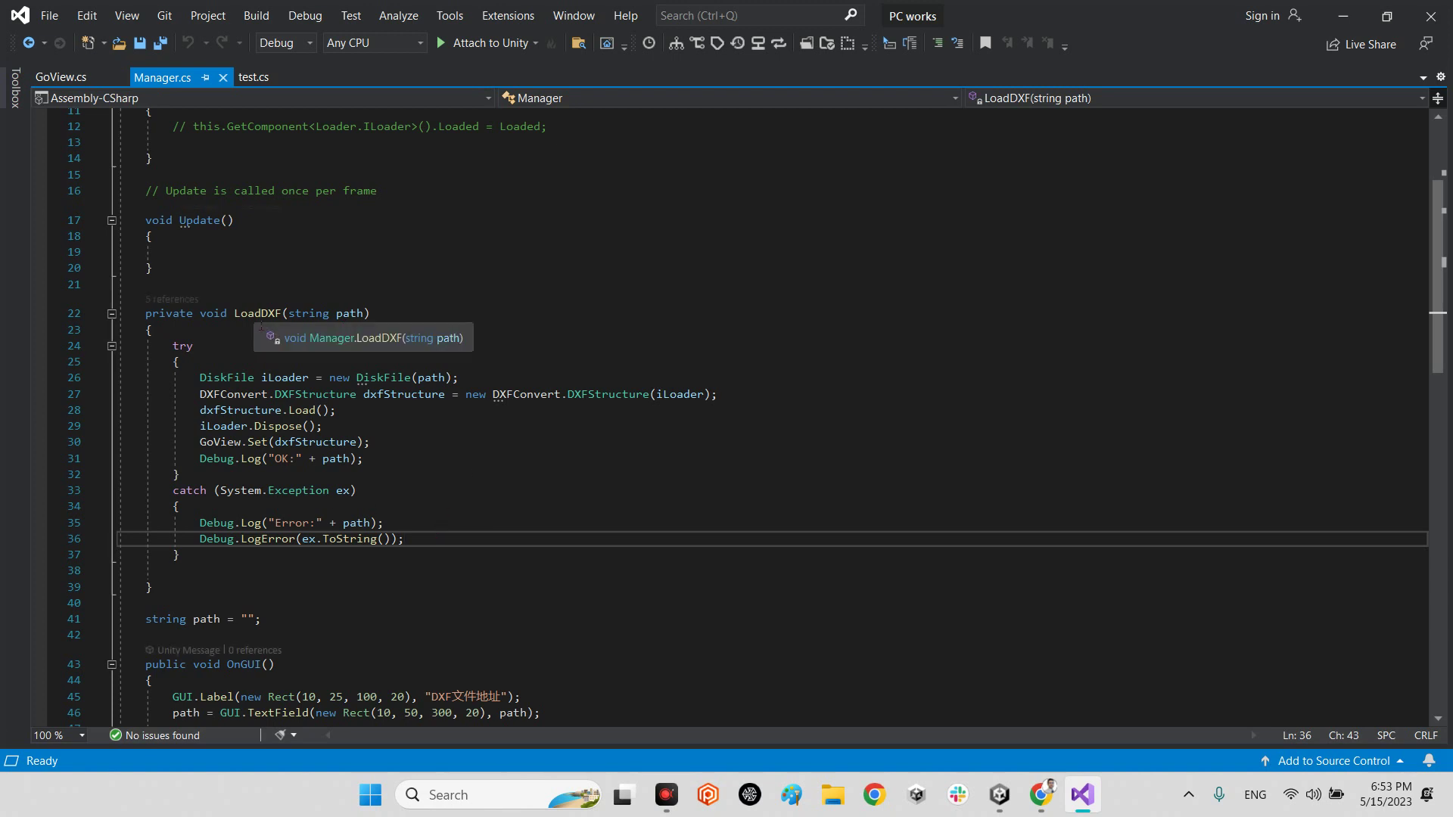
click(281, 314)
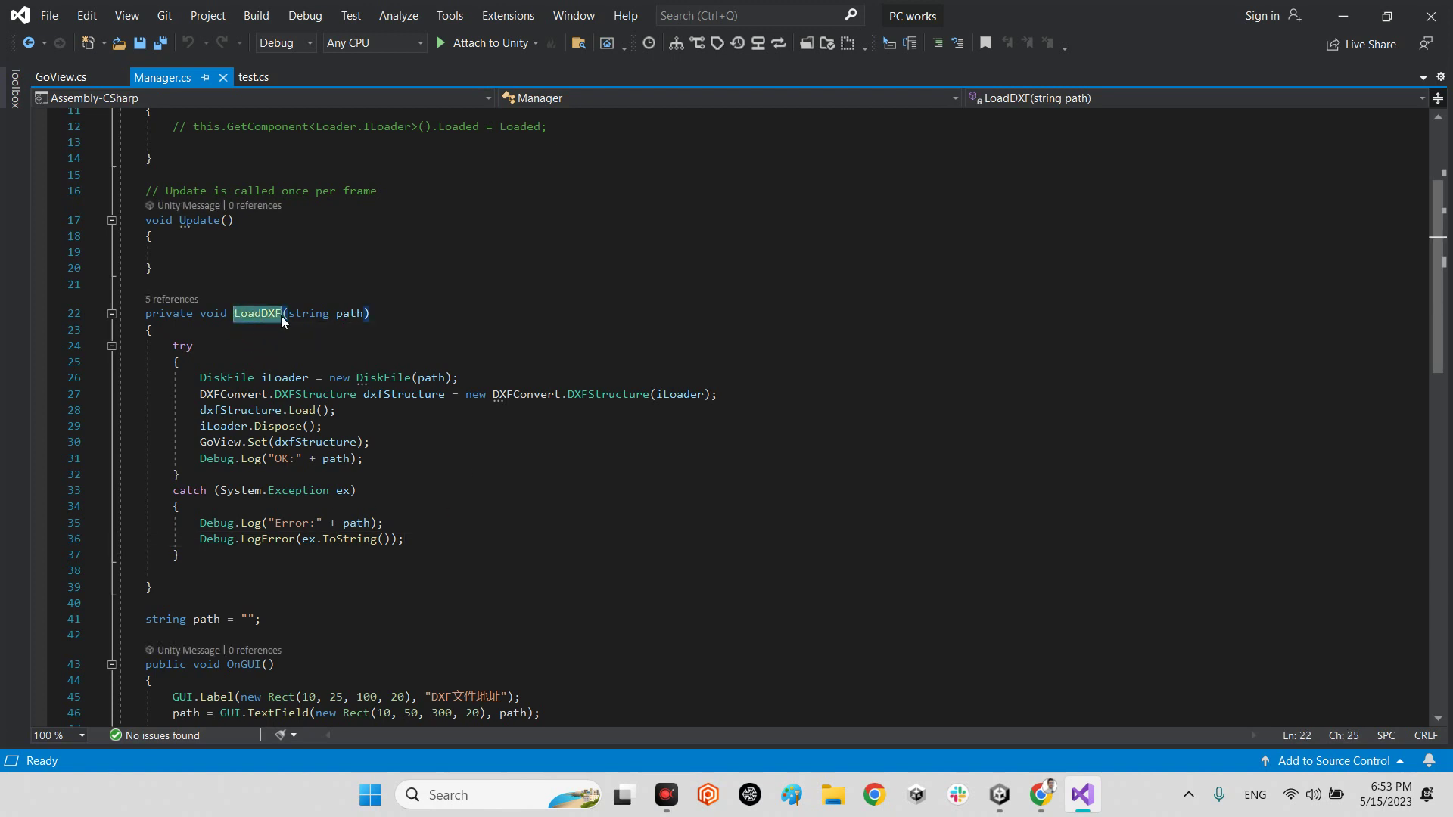
scroll(383, 542, down, 1)
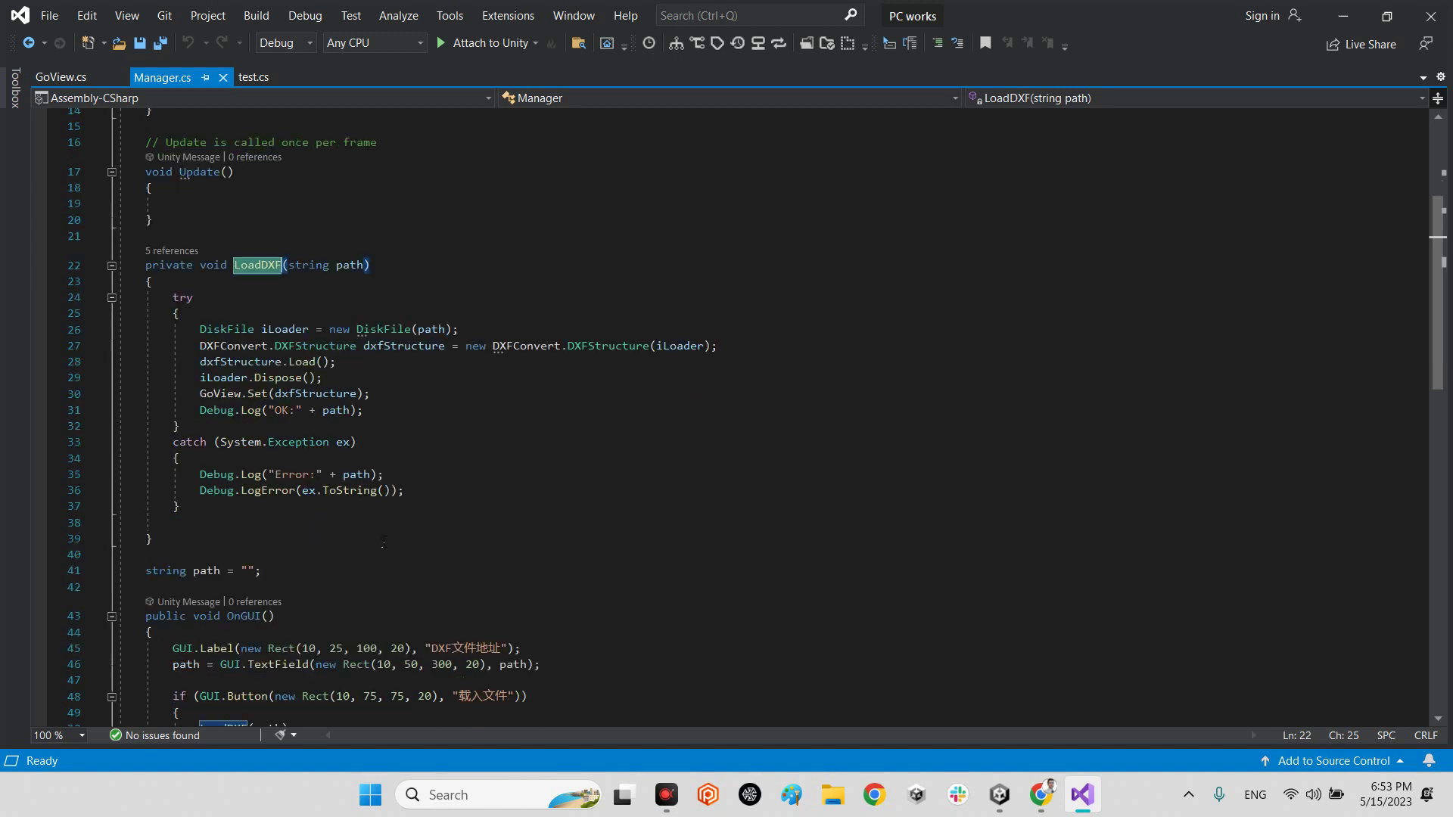
scroll(350, 389, down, 5)
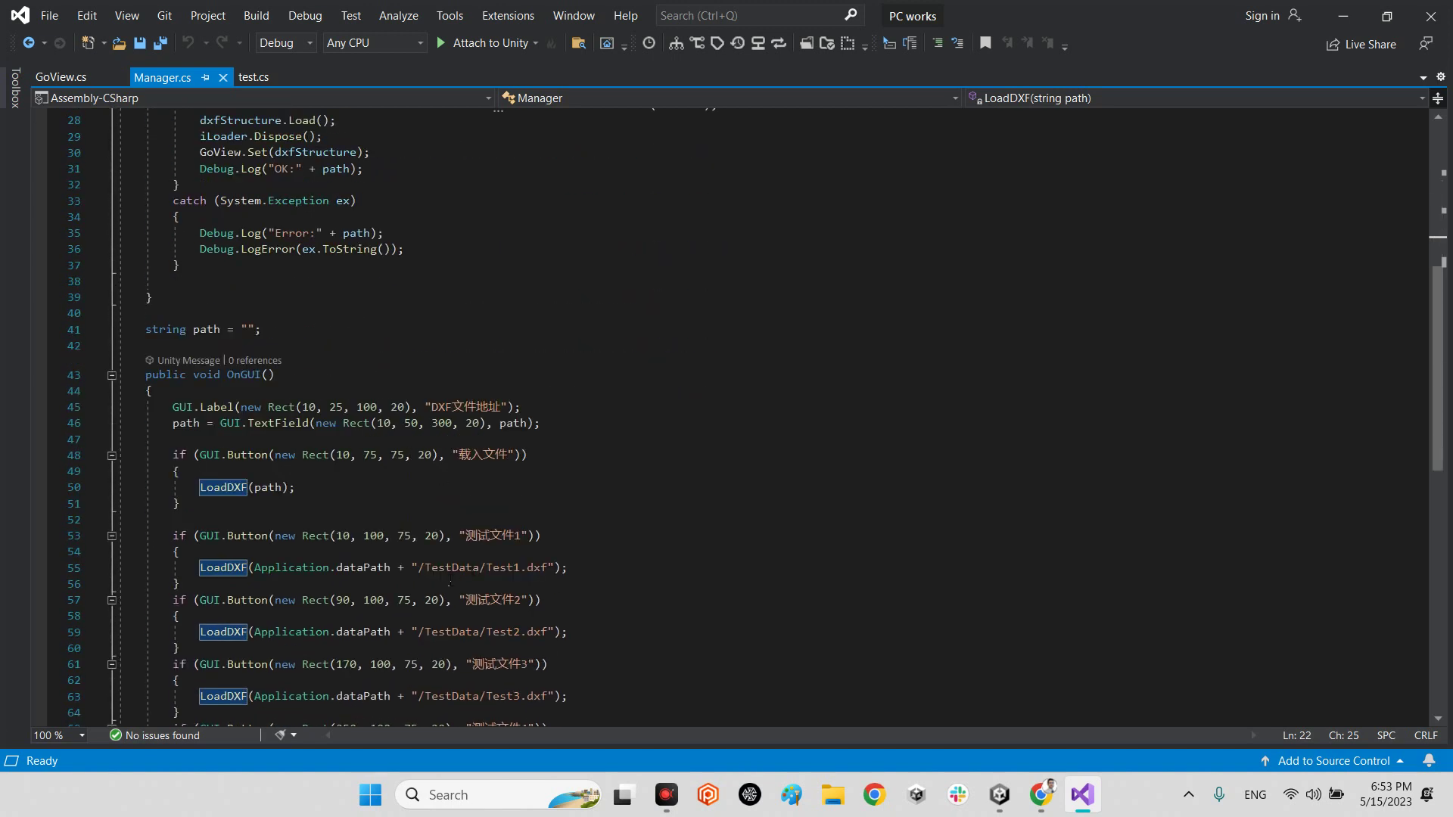
drag(191, 486, 338, 483)
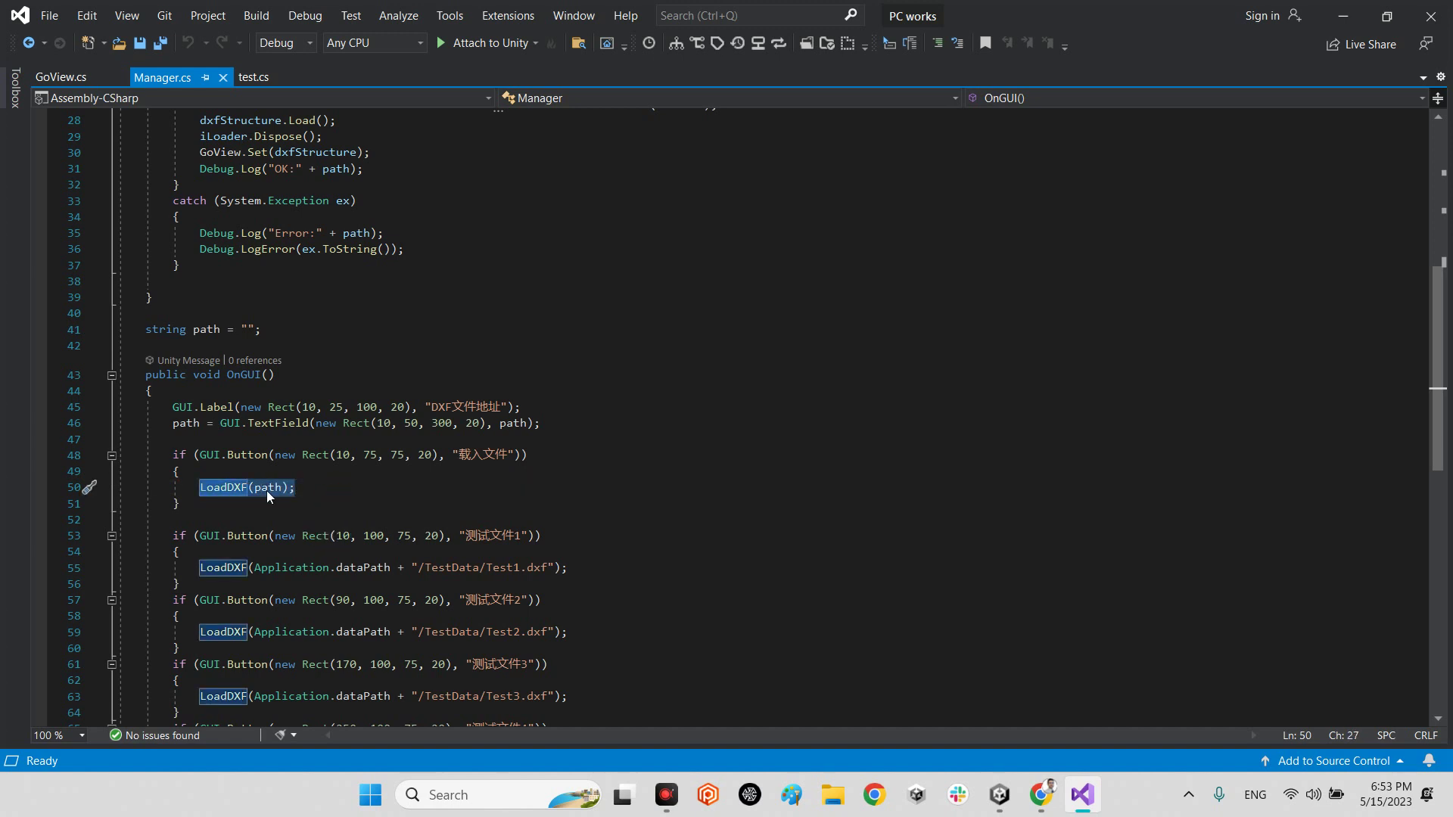
- Briefly play the Demo scene in the Game view to show its DXF buttons, then stop
click(998, 794)
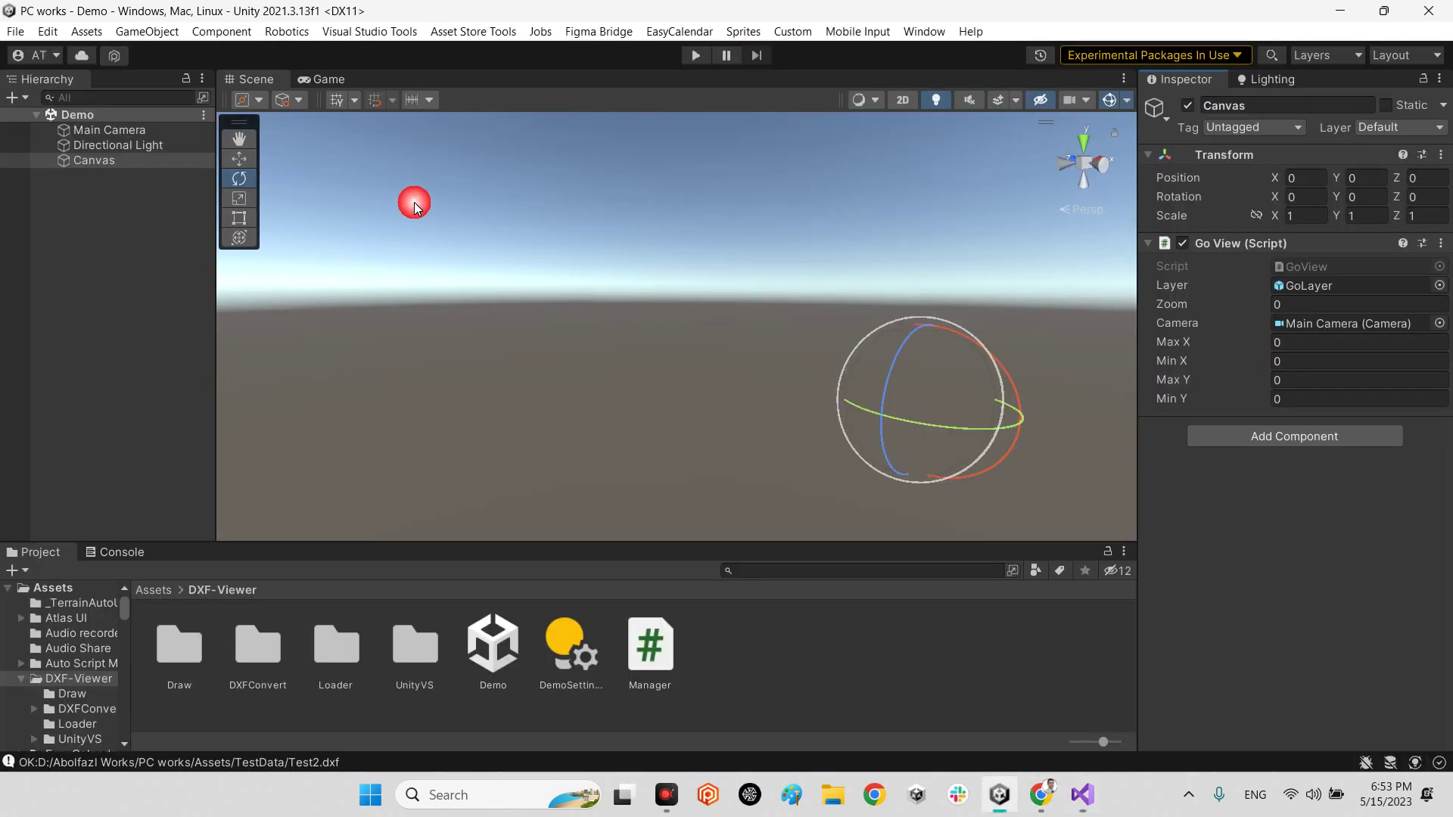
click(328, 80)
click(695, 55)
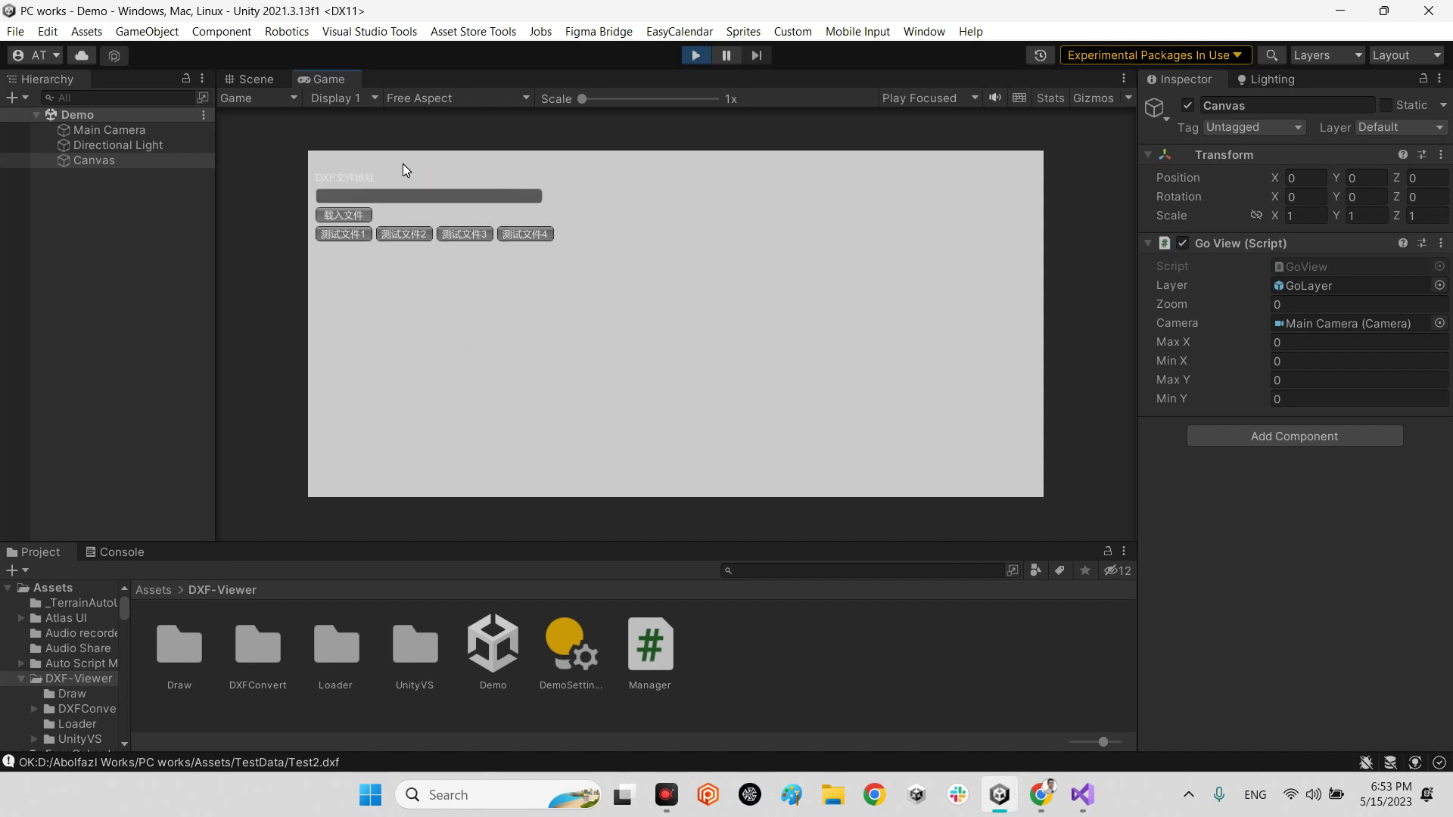
click(696, 56)
click(1082, 795)
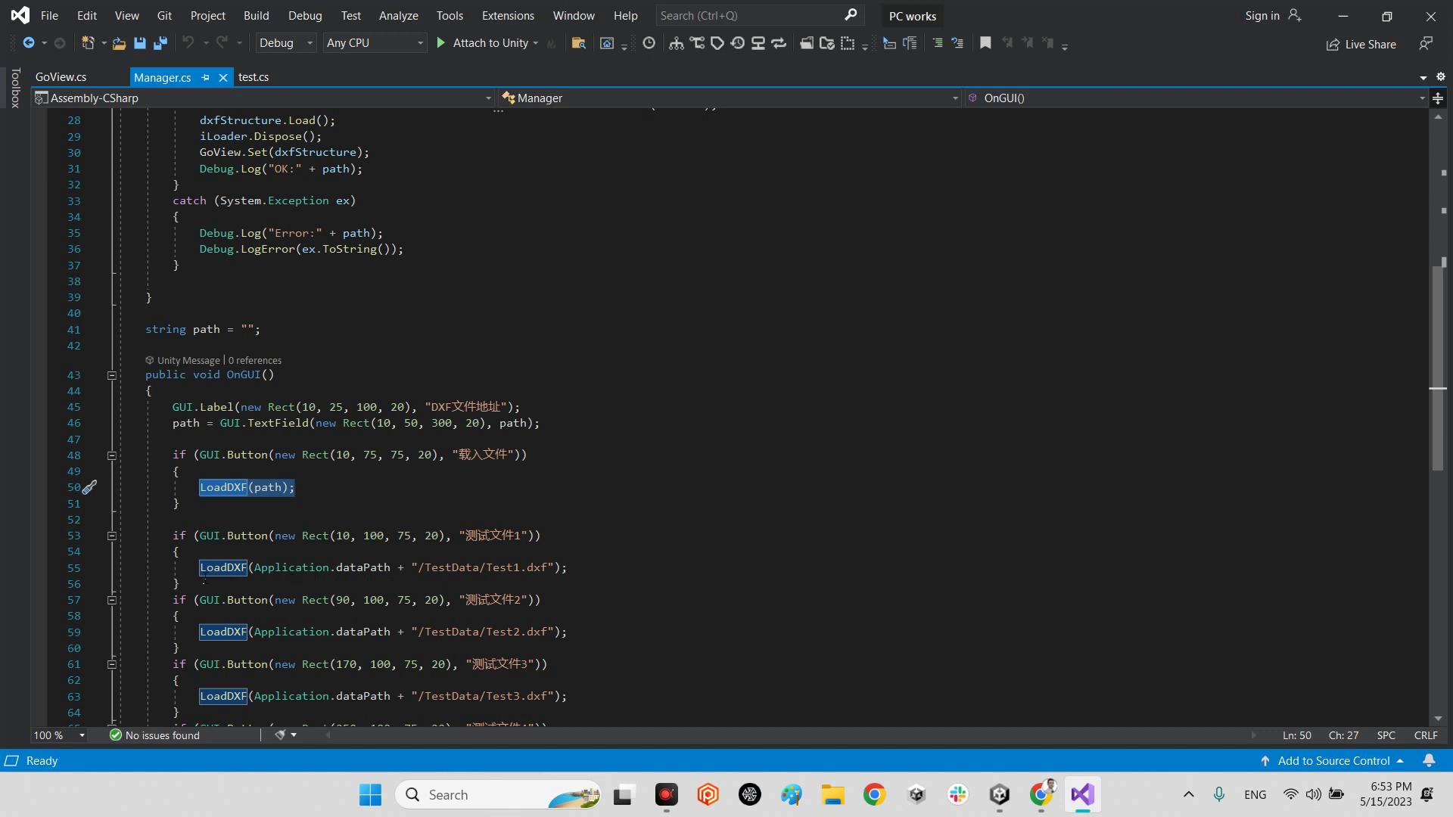
- Select the Application.dataPath + Test1.dxf path argument of line 55's LoadDXF call
click(196, 569)
drag(195, 569, 579, 575)
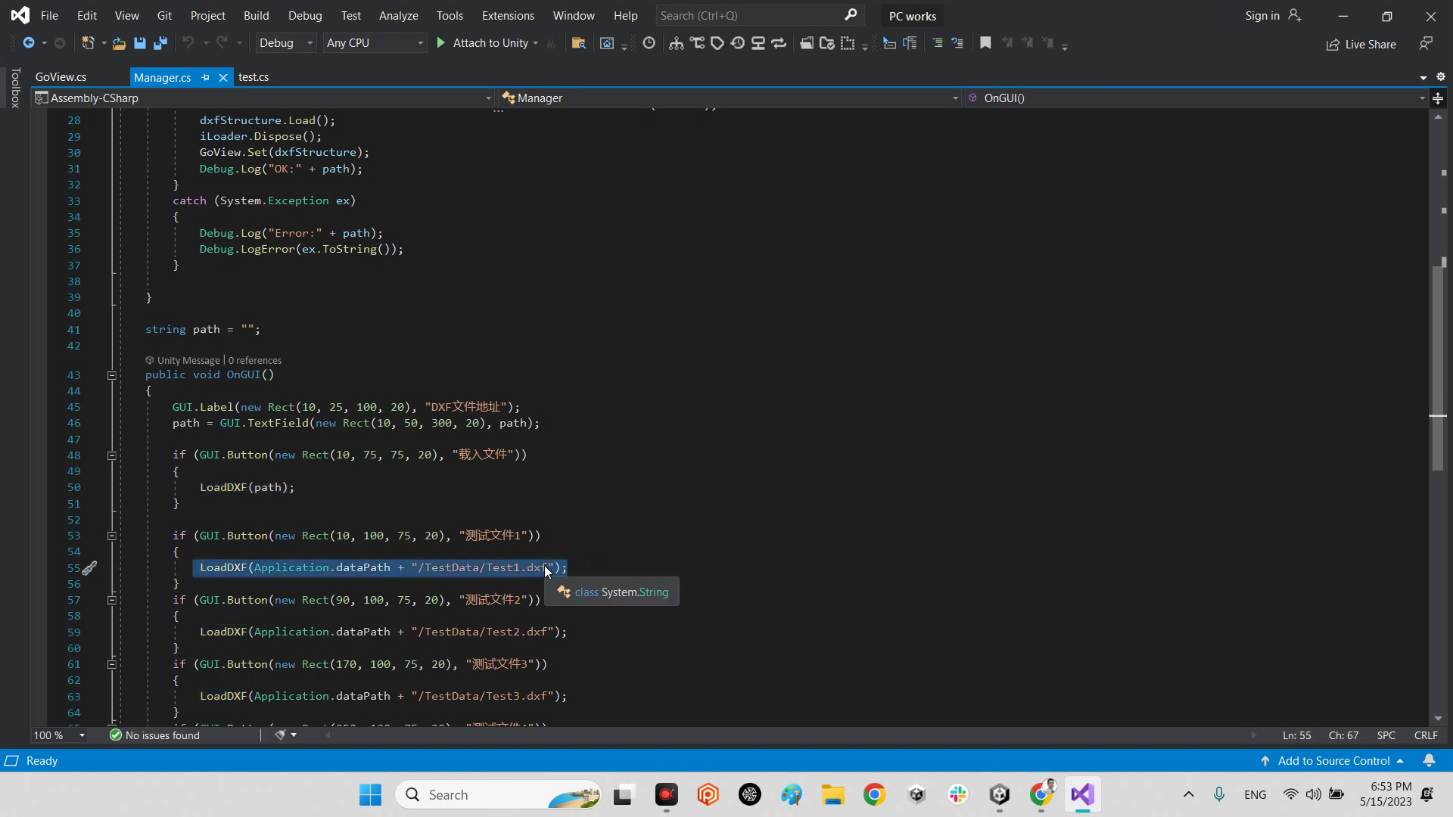
click(261, 569)
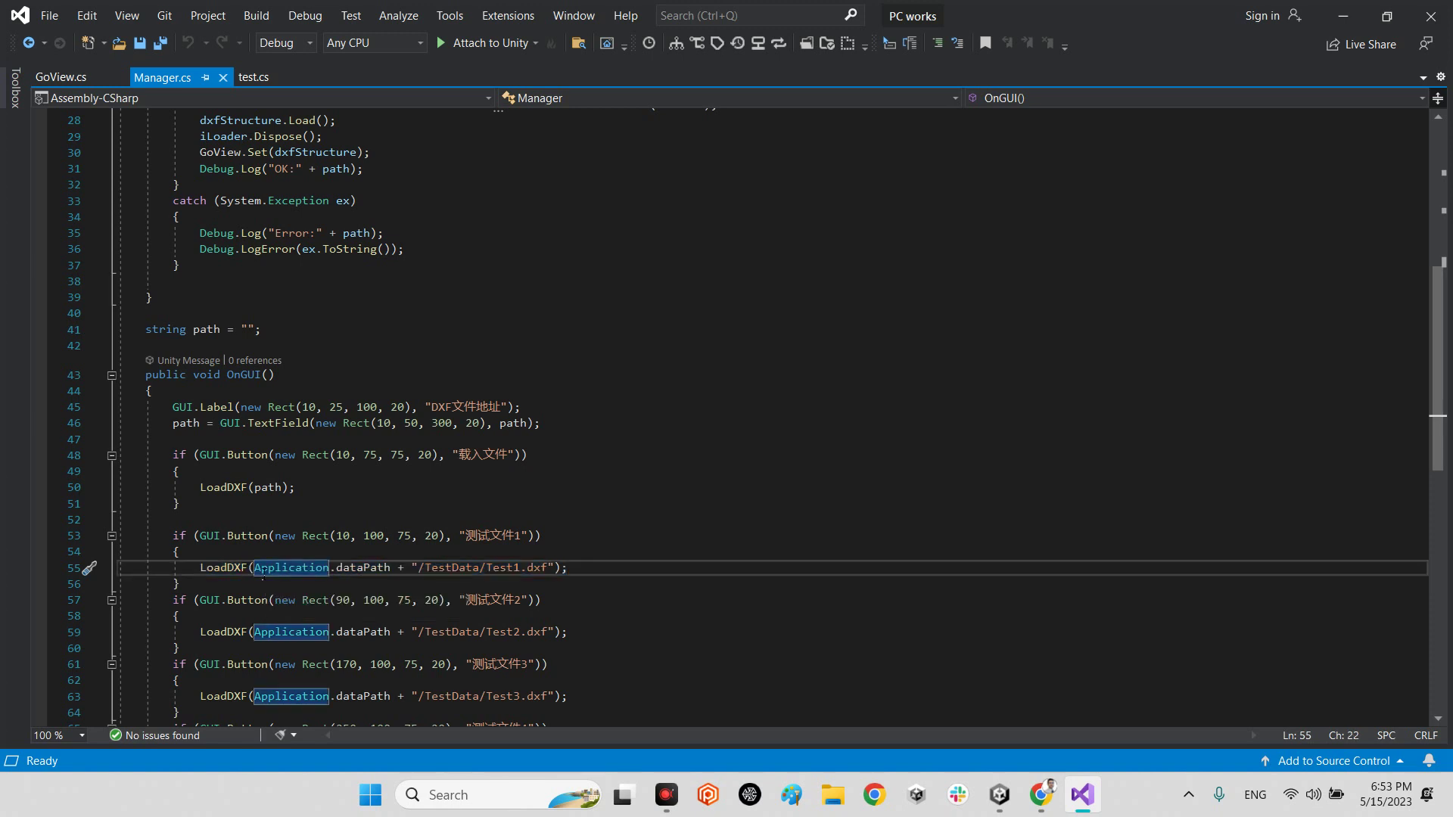
drag(251, 570, 564, 577)
key(shift+alt+minus)
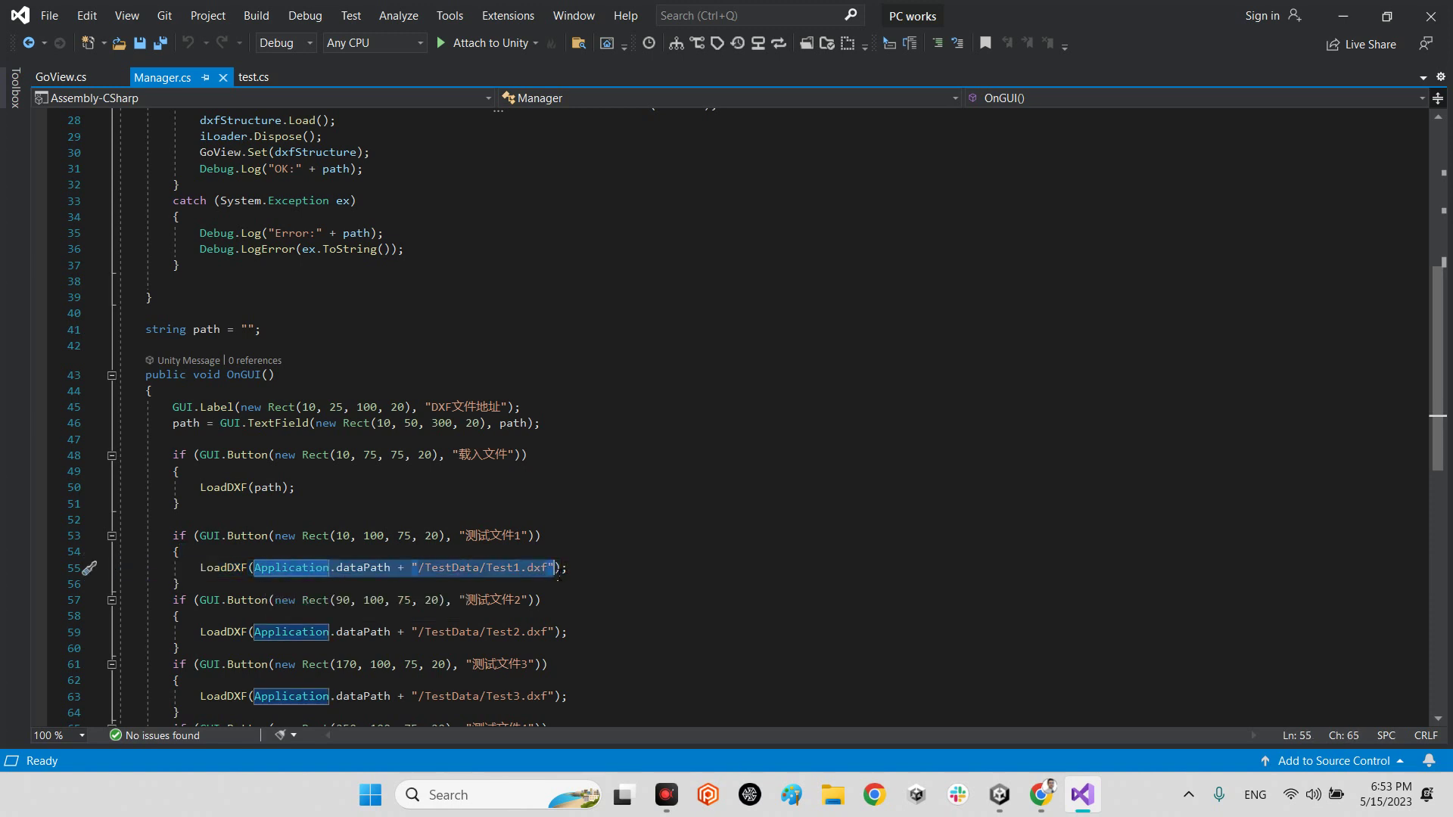
mouse_move(378, 573)
click(1333, 13)
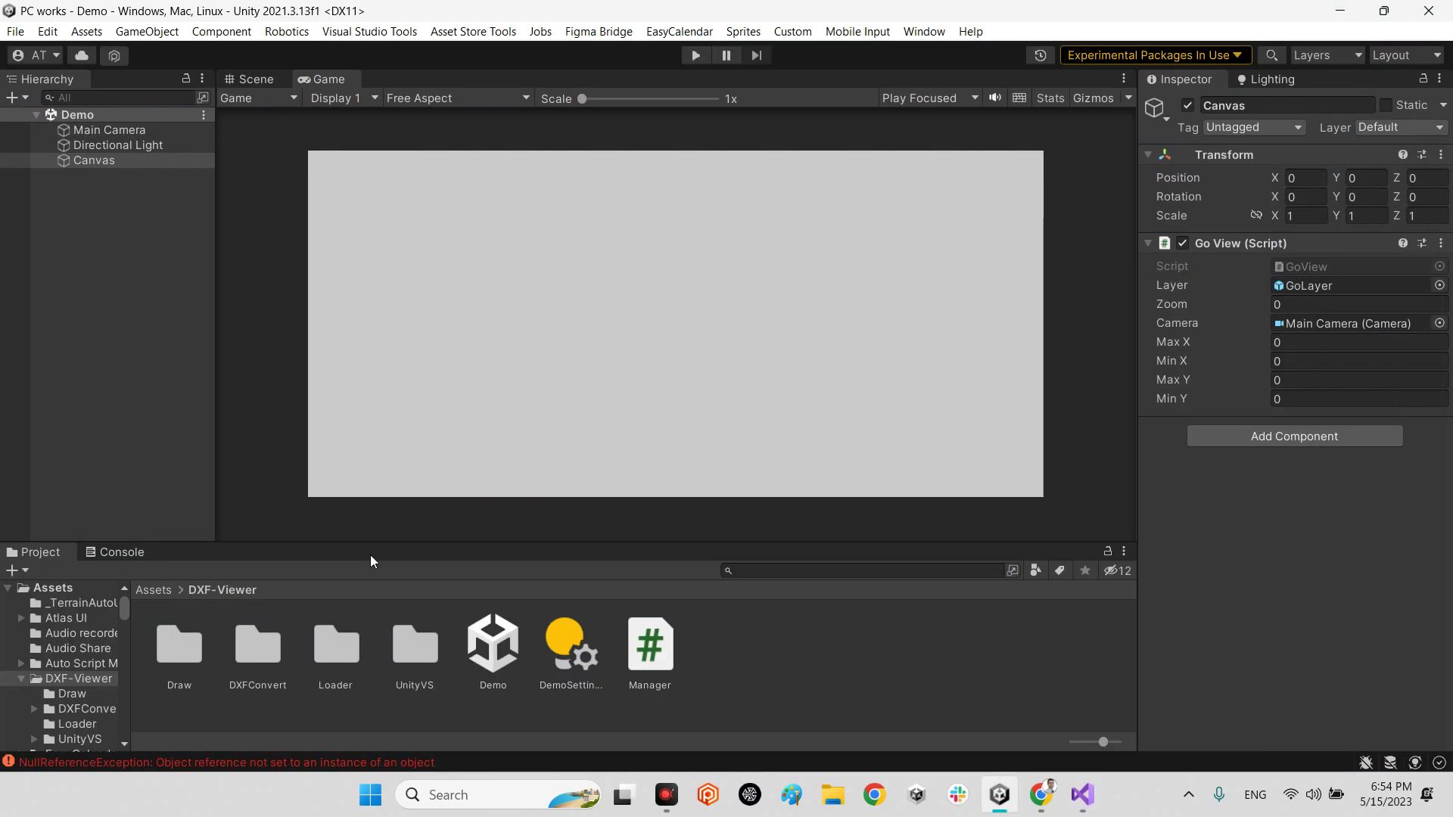